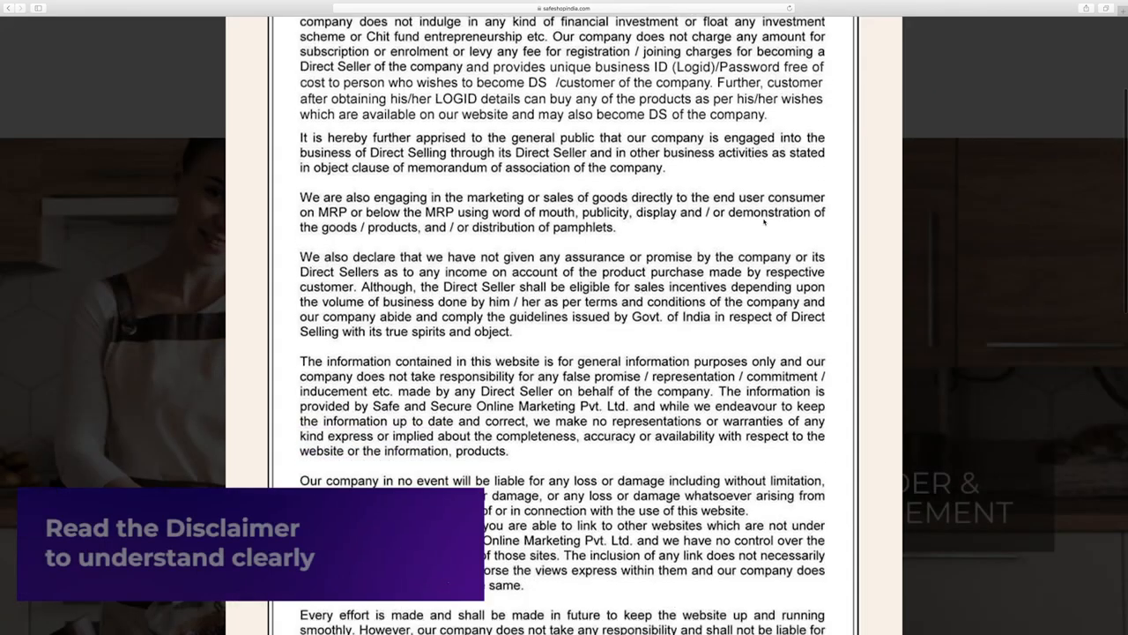
pyautogui.scroll(-5, 765, 222)
pyautogui.scroll(-3, 764, 222)
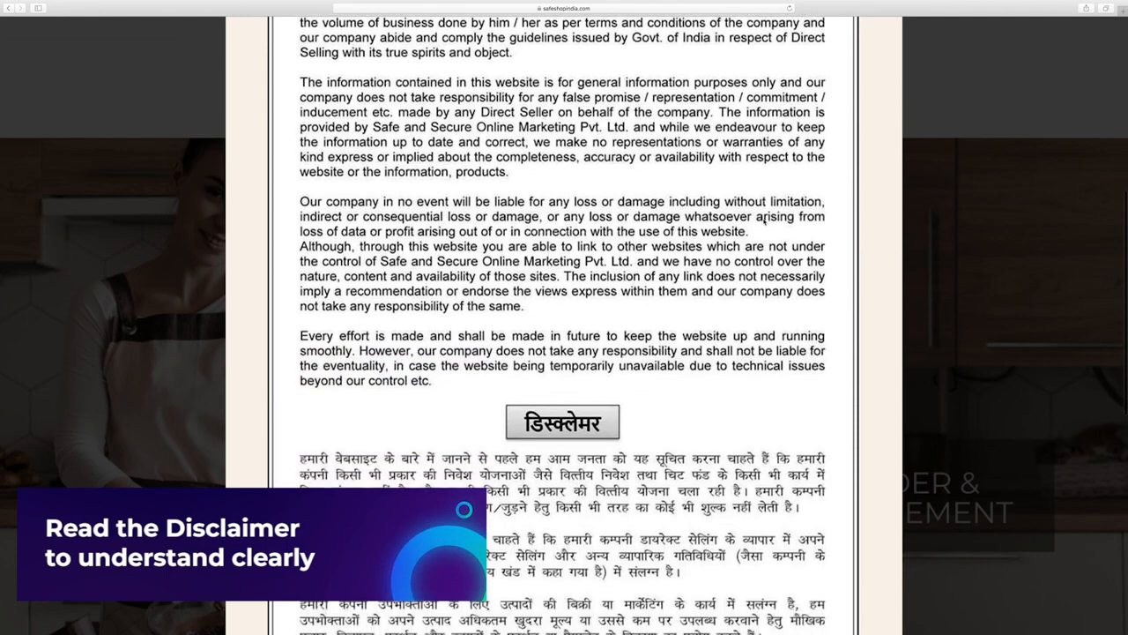
pyautogui.scroll(-3, 764, 222)
pyautogui.scroll(-3, 765, 222)
pyautogui.scroll(-3, 764, 222)
pyautogui.scroll(-3, 765, 222)
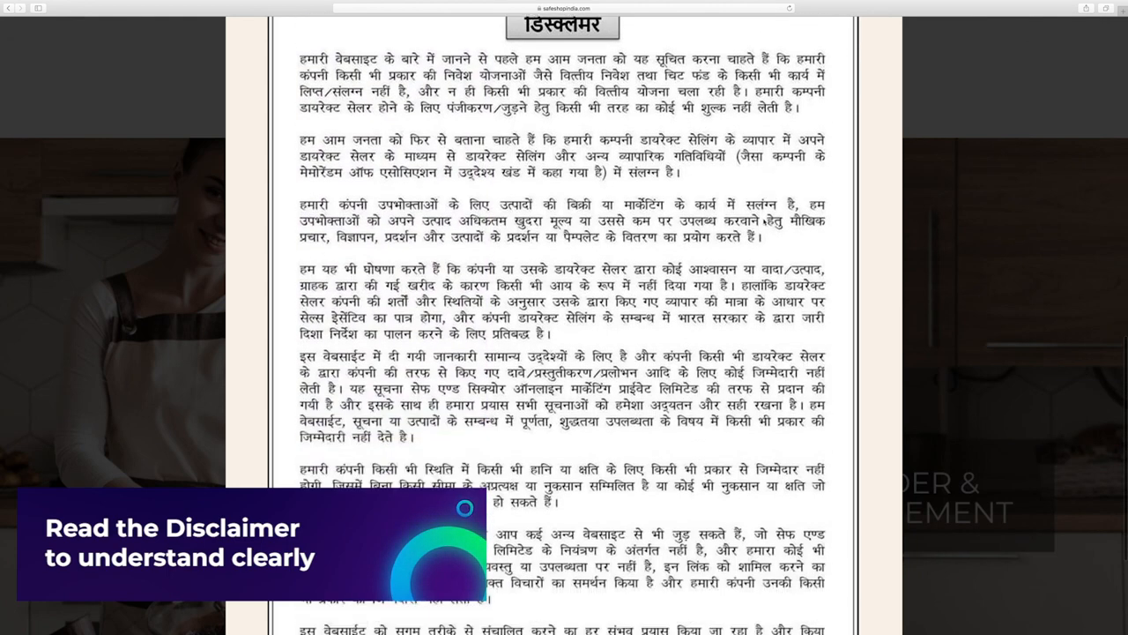
pyautogui.scroll(-3, 764, 222)
pyautogui.scroll(-2, 764, 222)
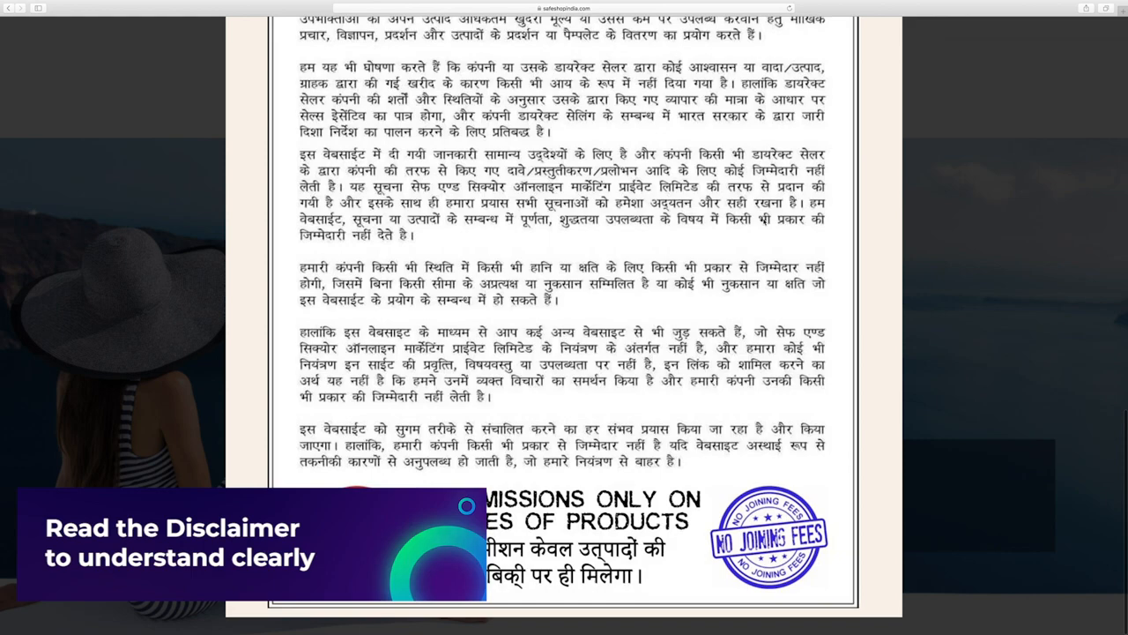
pyautogui.scroll(5, 764, 222)
pyautogui.scroll(5, 764, 222)
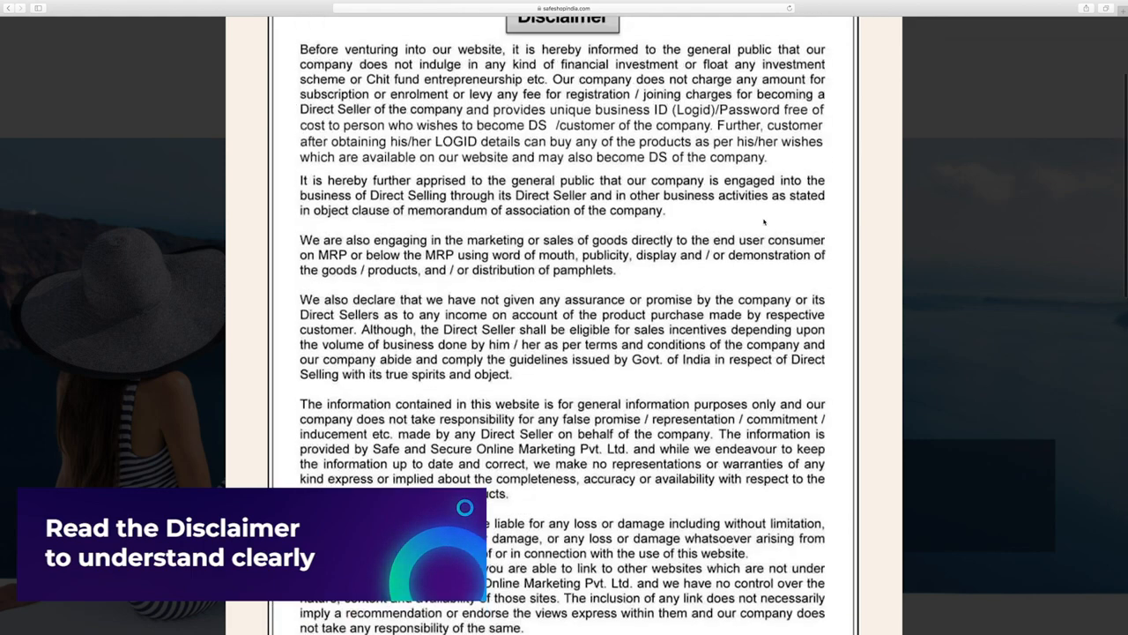
pyautogui.scroll(5, 765, 222)
pyautogui.scroll(3, 834, 142)
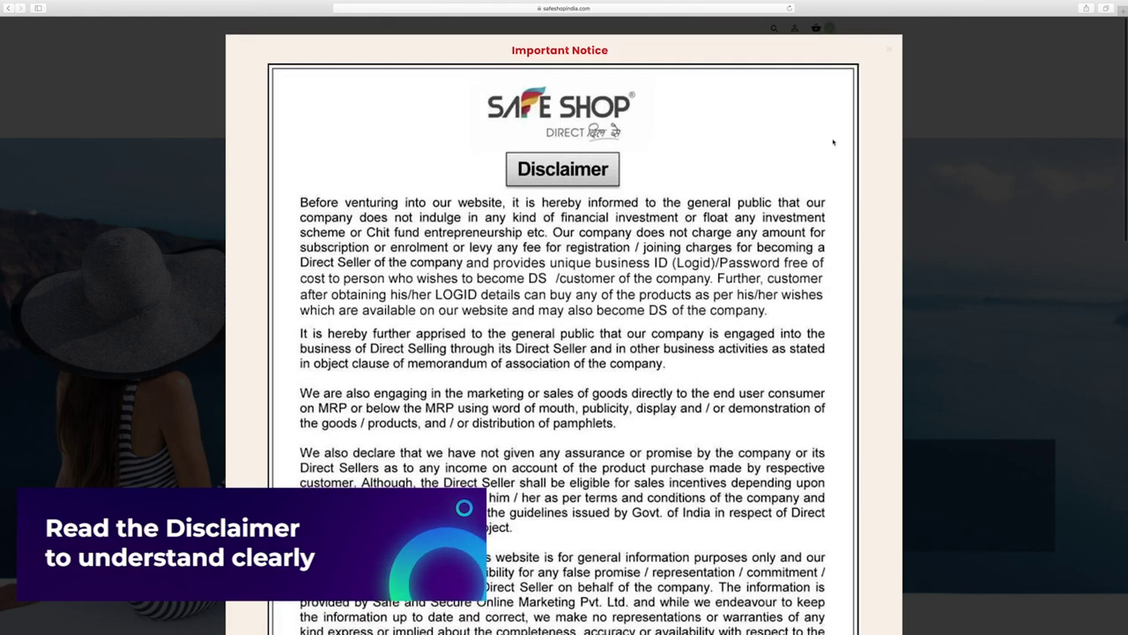
# Step: Dismiss the Important Notice disclaimer so the homepage slideshow shows
pyautogui.click(889, 54)
pyautogui.scroll(-1, 843, 51)
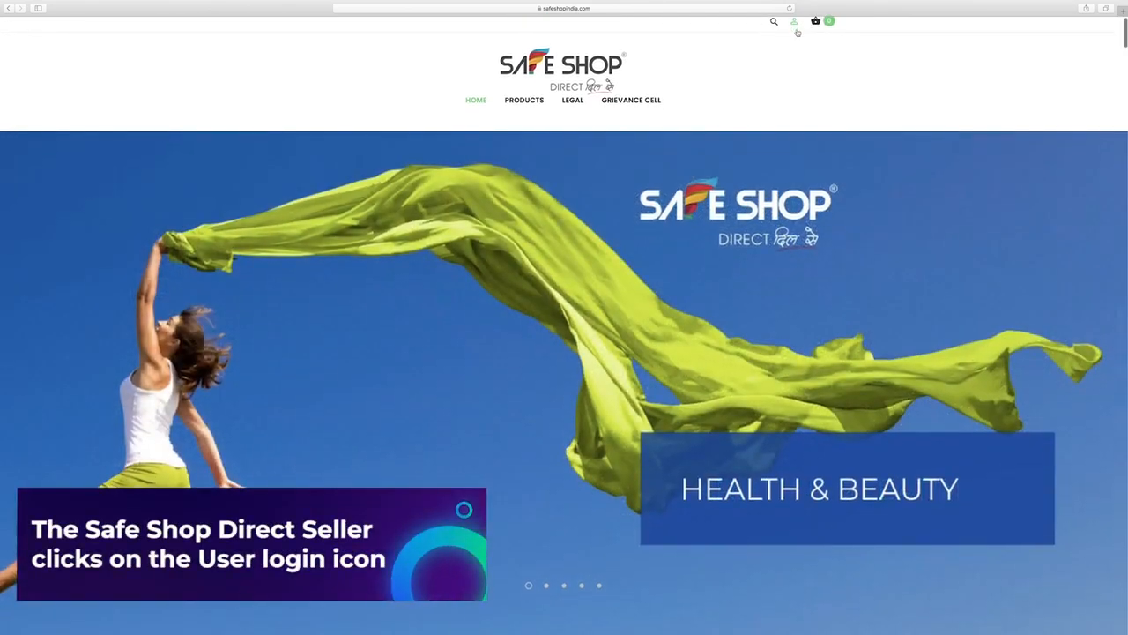
# Step: Sign in through DS LOGIN with the seller LOGID and password
pyautogui.click(796, 29)
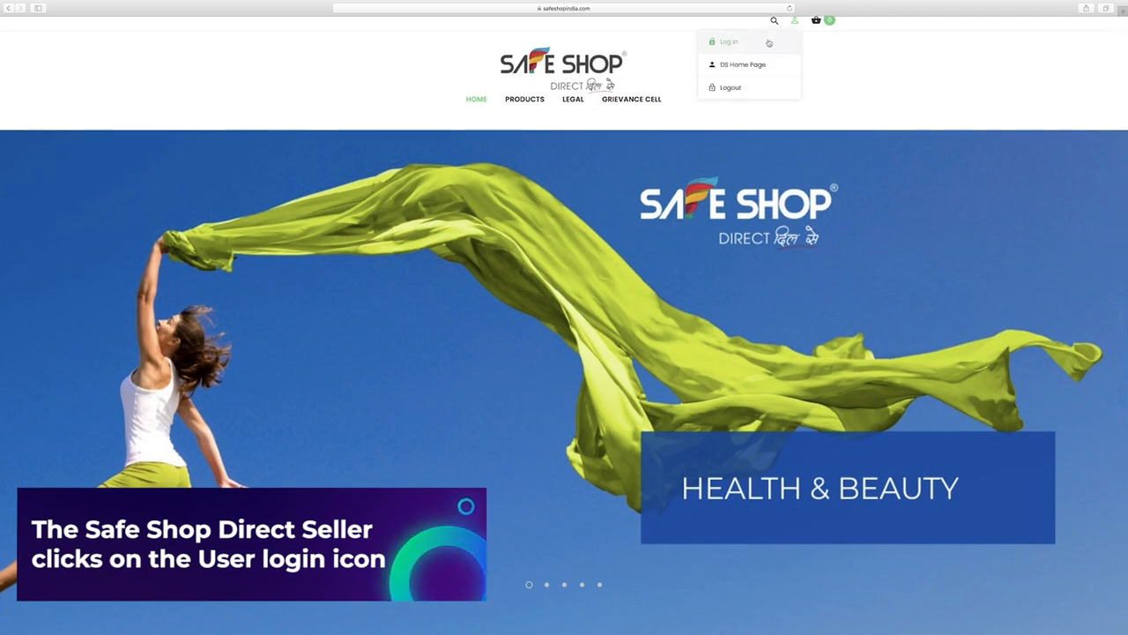
pyautogui.click(769, 42)
pyautogui.write('saleshop')
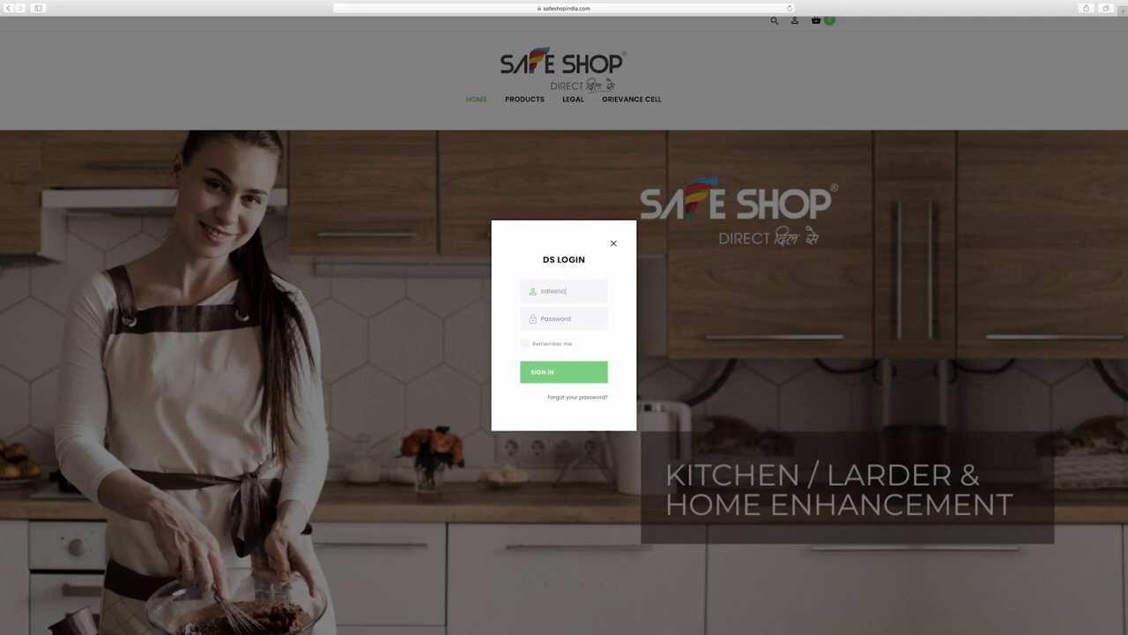
pyautogui.write('ds•')
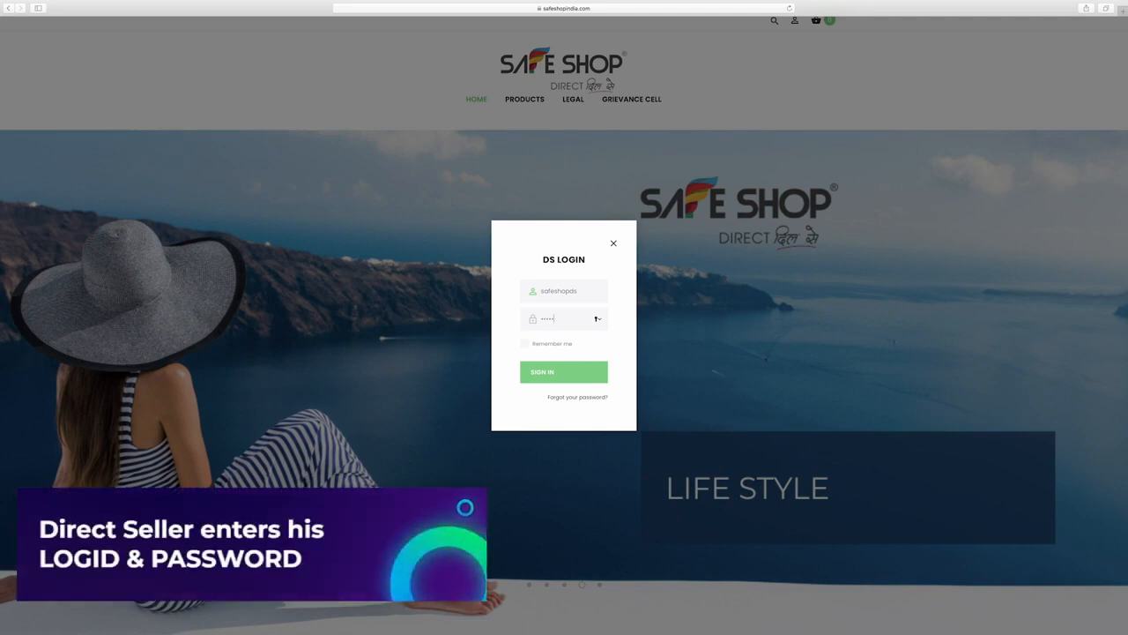
pyautogui.write('••')
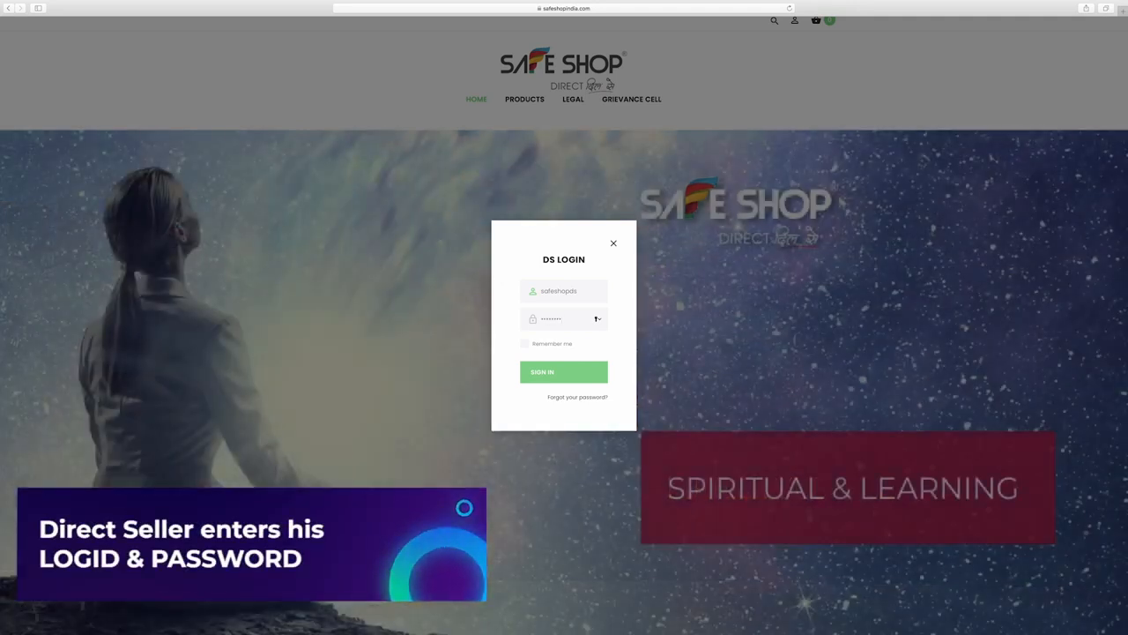
pyautogui.click(549, 373)
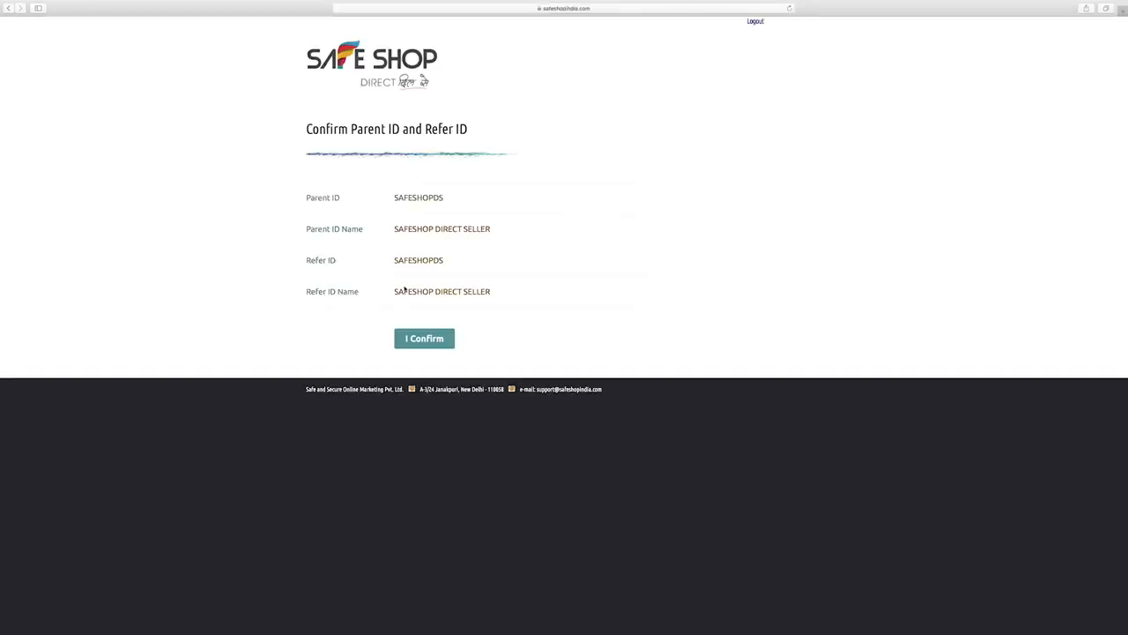
# Step: Confirm the parent SAFESHOPDS and refer IDs with I Confirm
pyautogui.click(422, 342)
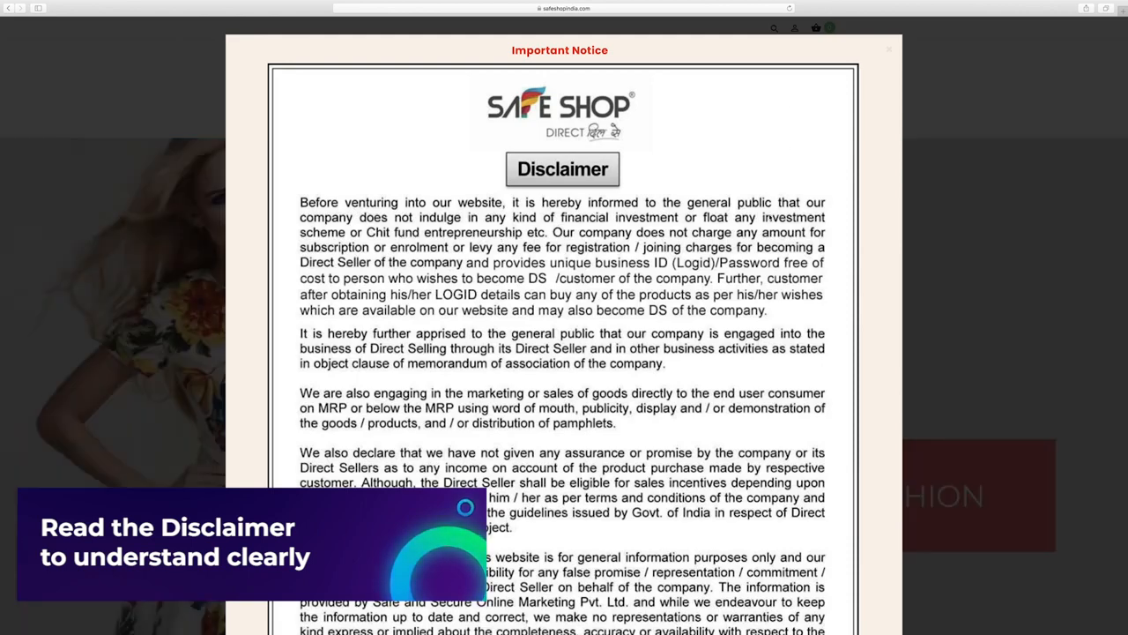
pyautogui.scroll(-5, 766, 220)
pyautogui.scroll(-5, 766, 221)
pyautogui.scroll(-3, 766, 220)
pyautogui.scroll(-3, 767, 220)
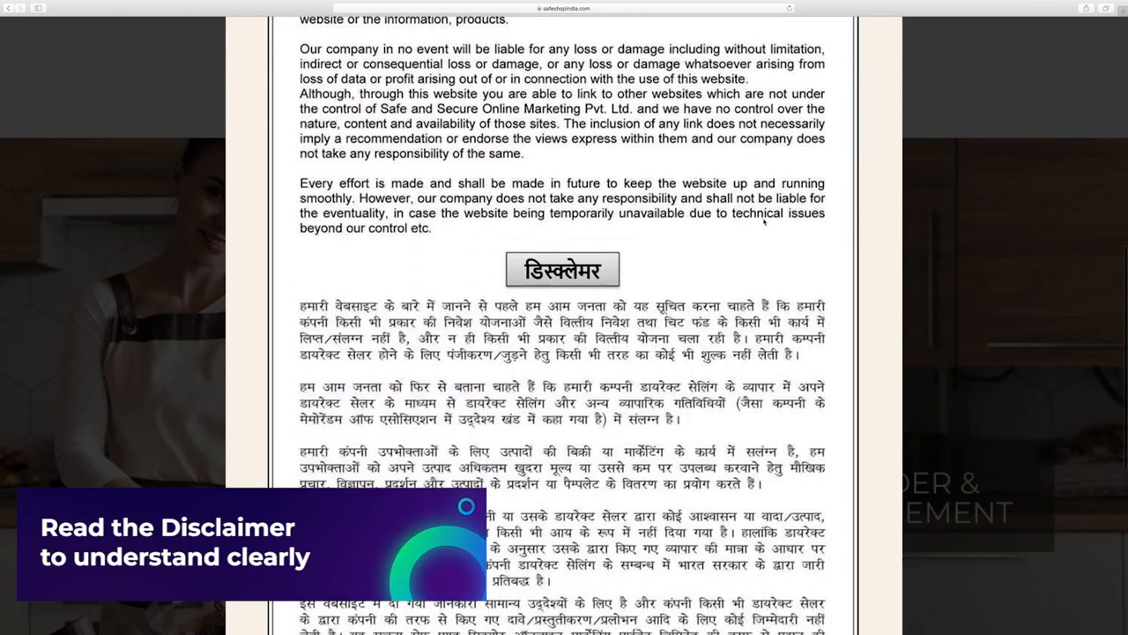
pyautogui.scroll(-5, 766, 221)
pyautogui.scroll(-5, 767, 220)
pyautogui.scroll(3, 766, 221)
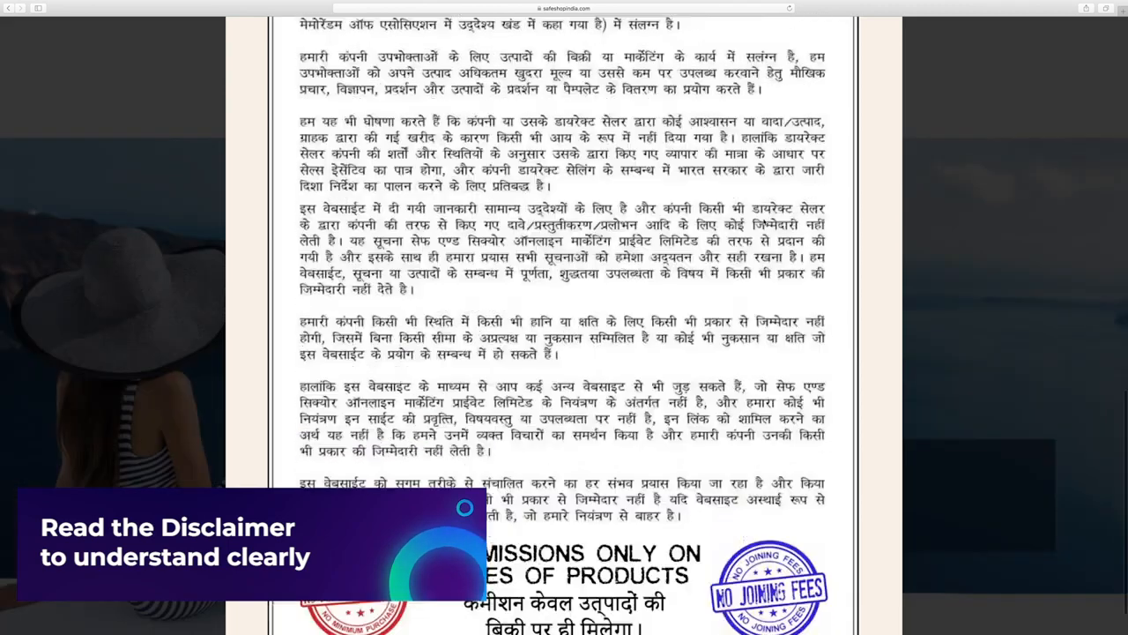
pyautogui.scroll(10, 766, 220)
# Step: Close the disclaimer and bring up the DS LOGIN form from the account options
pyautogui.click(853, 35)
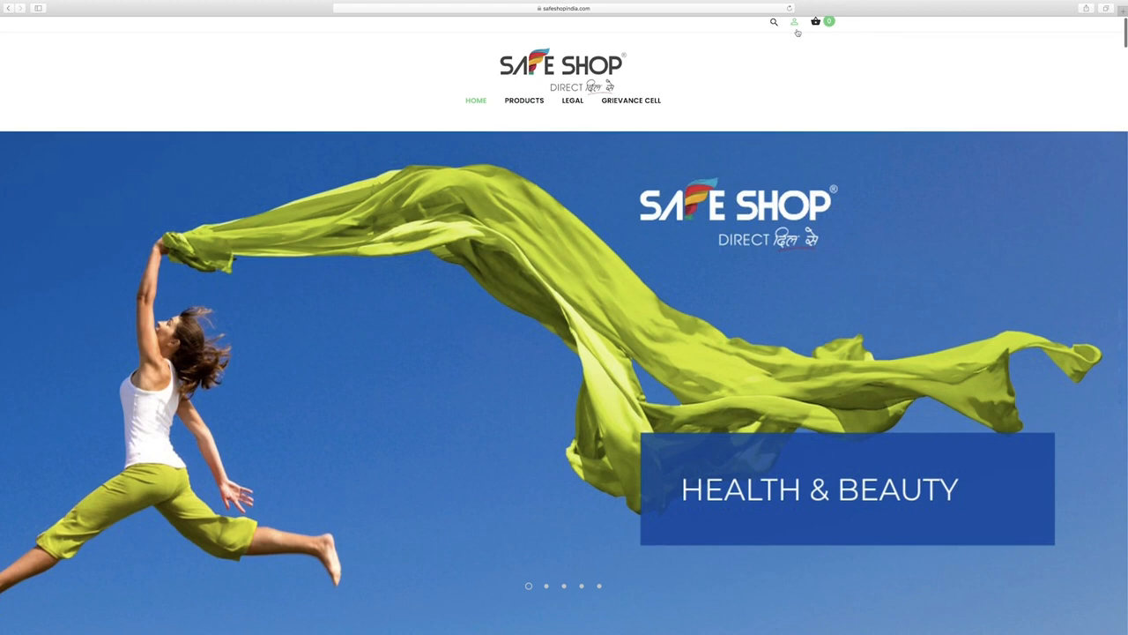
pyautogui.click(796, 29)
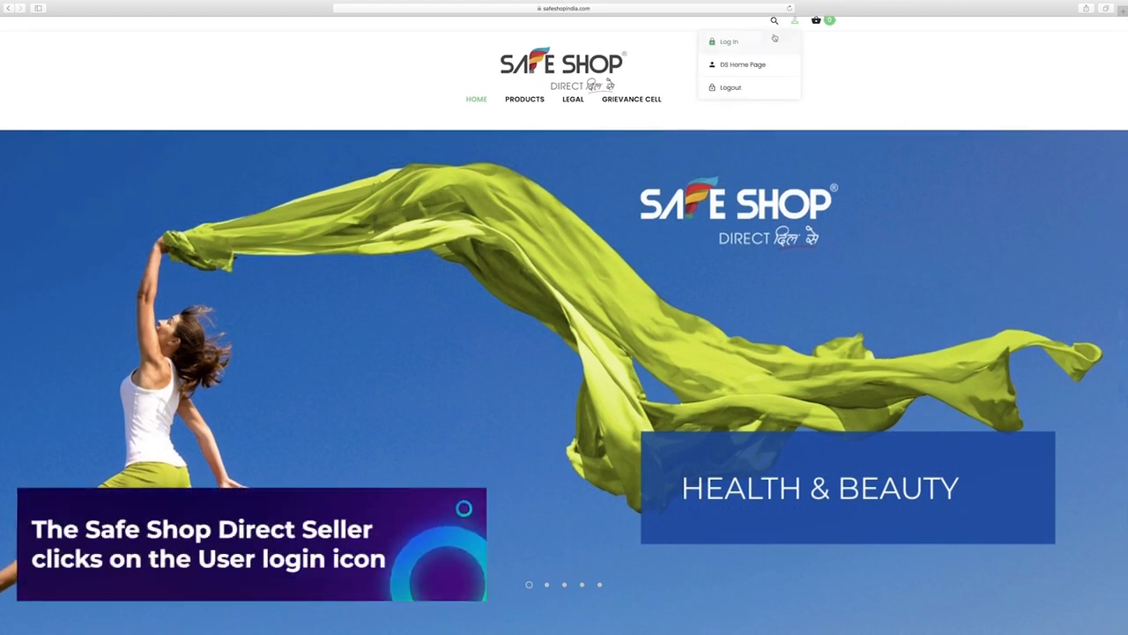
pyautogui.click(769, 42)
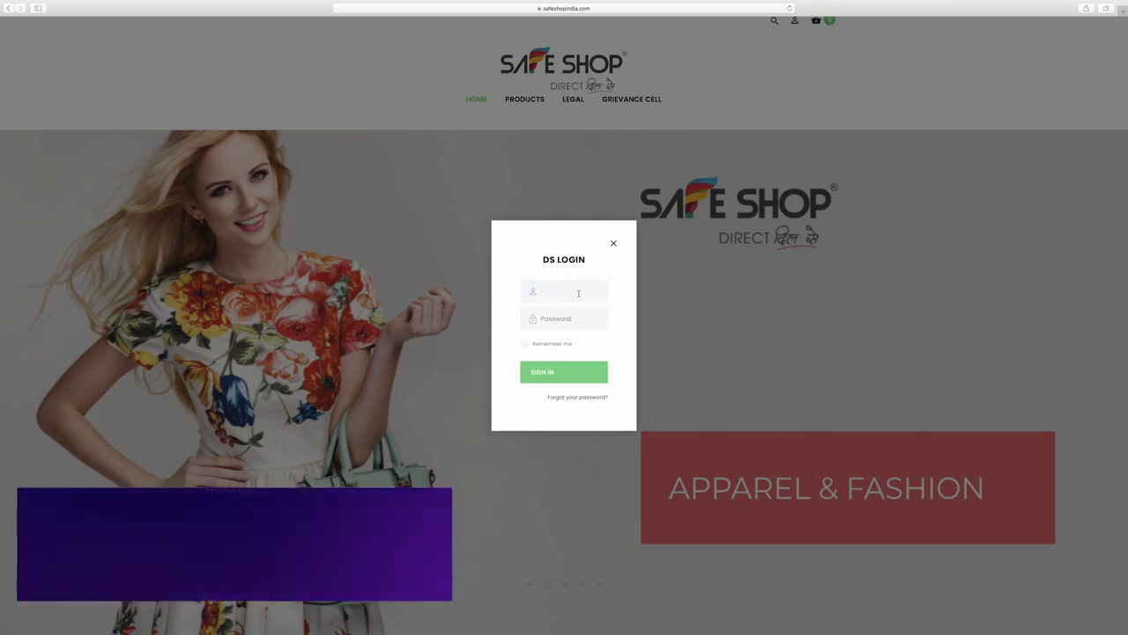
# Step: Enter the new login ID and password, then fill Current, New and Confirm Password fields
pyautogui.click(579, 292)
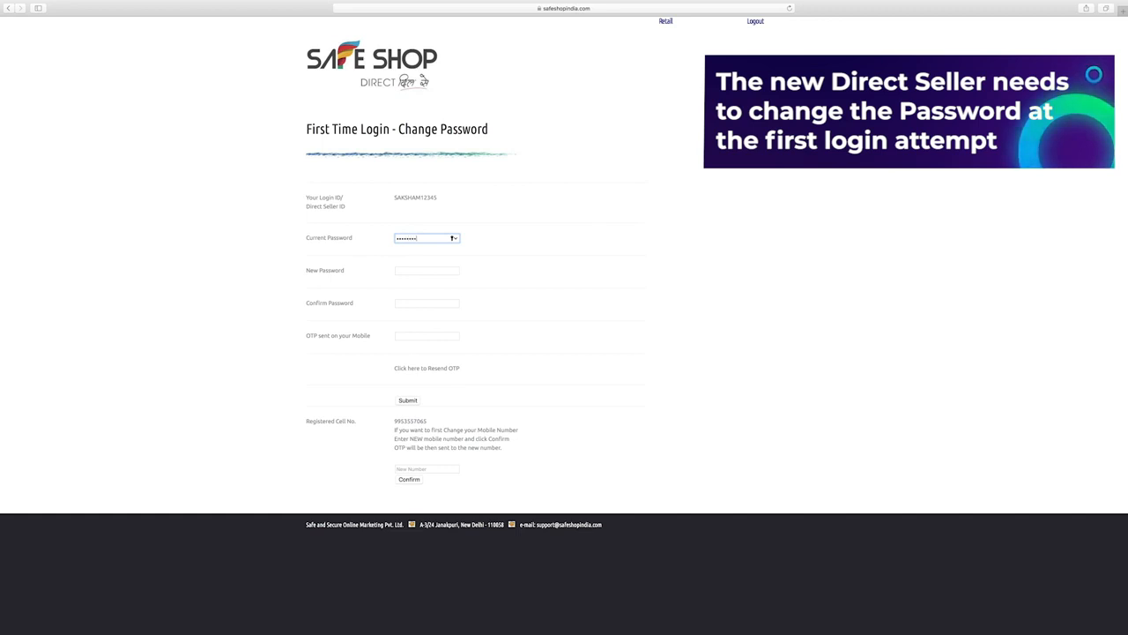
pyautogui.press('Tab')
pyautogui.write('a')
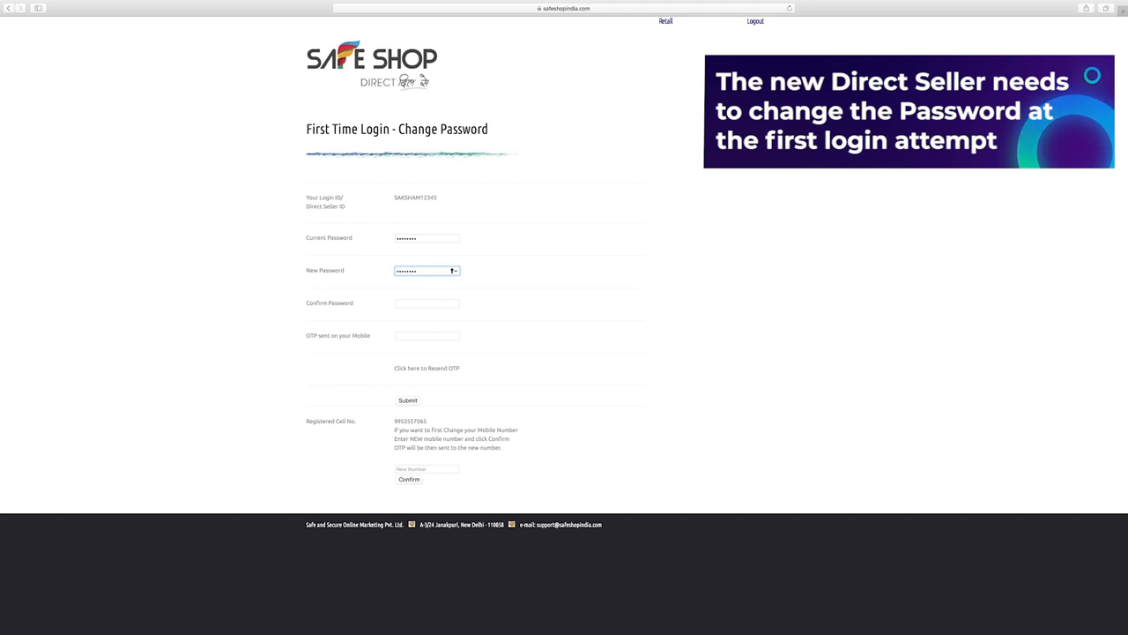
pyautogui.press('Tab')
pyautogui.write('a')
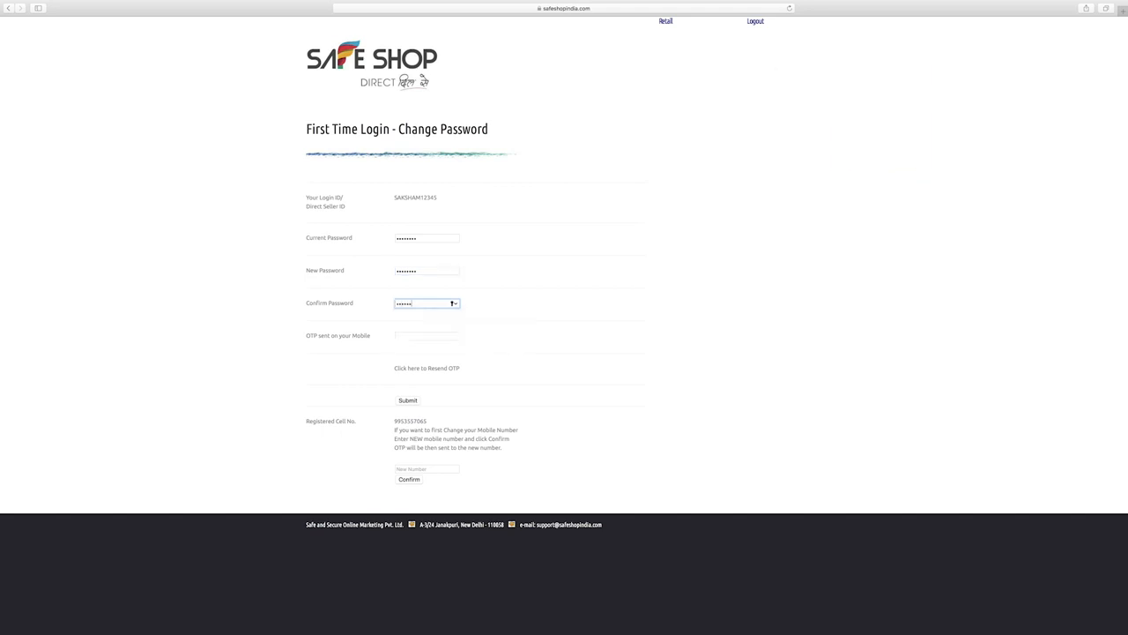
pyautogui.write('aa')
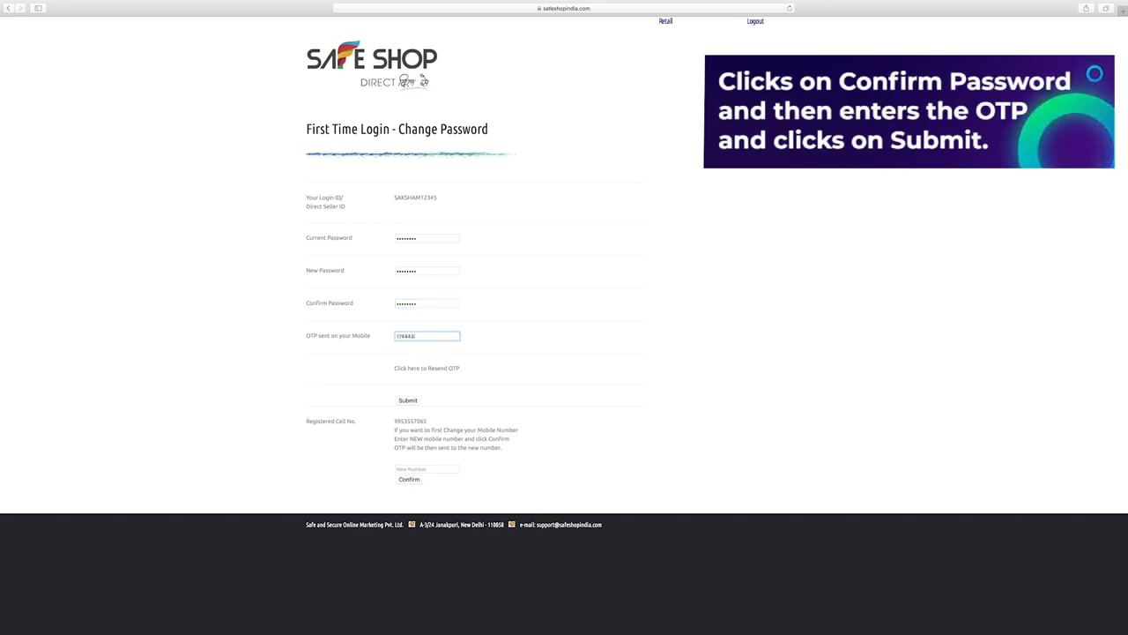
# Step: Submit the password change, sign the Agreement and Affidavit, and confirm the Legal Terms
pyautogui.click(408, 400)
pyautogui.scroll(-10, 352, 491)
pyautogui.scroll(-5, 352, 490)
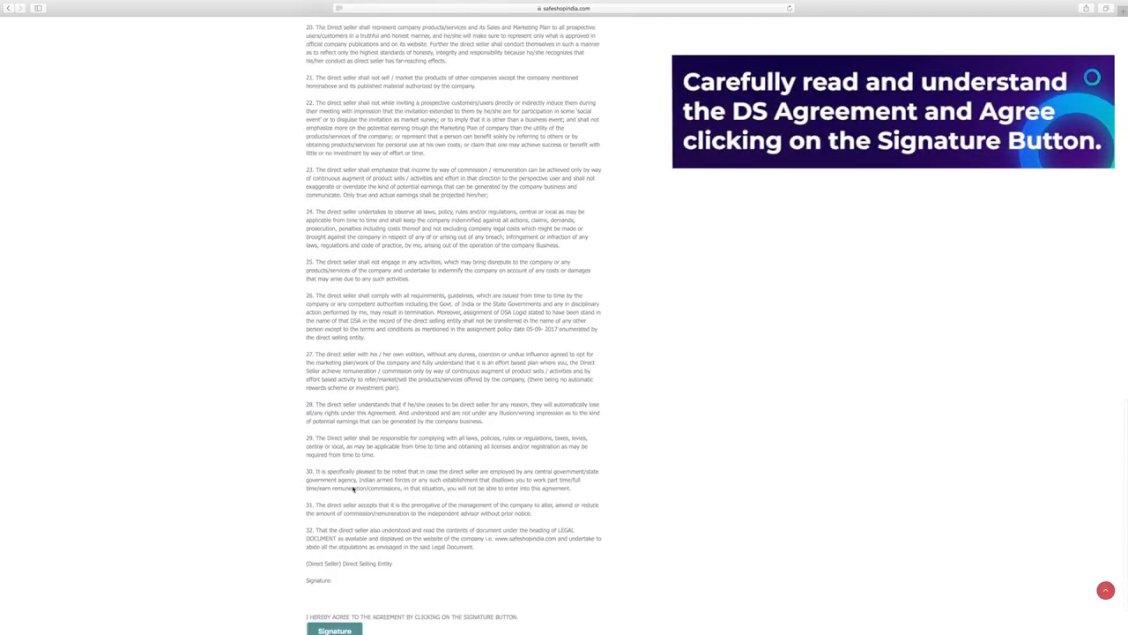
pyautogui.scroll(-3, 353, 490)
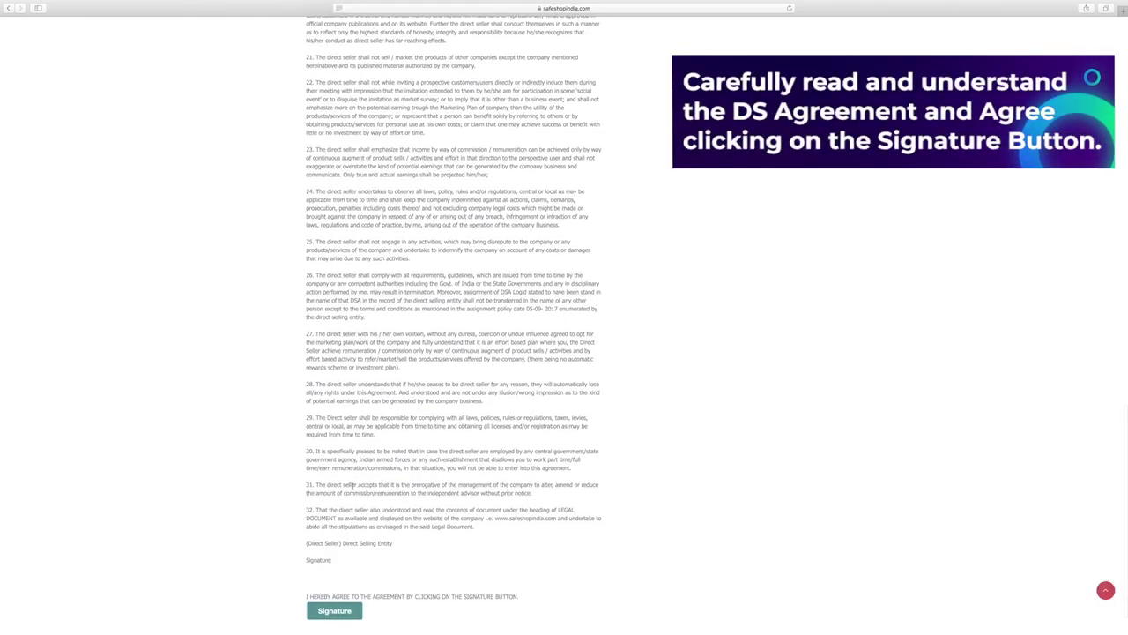
pyautogui.click(333, 612)
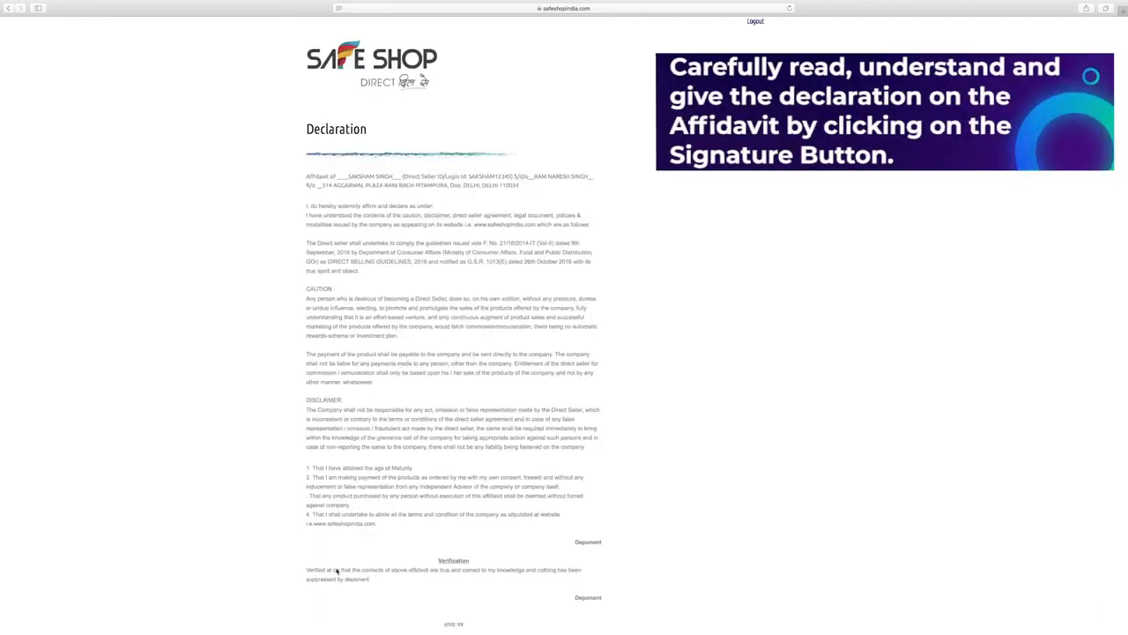
pyautogui.scroll(-4, 336, 571)
pyautogui.scroll(-4, 336, 571)
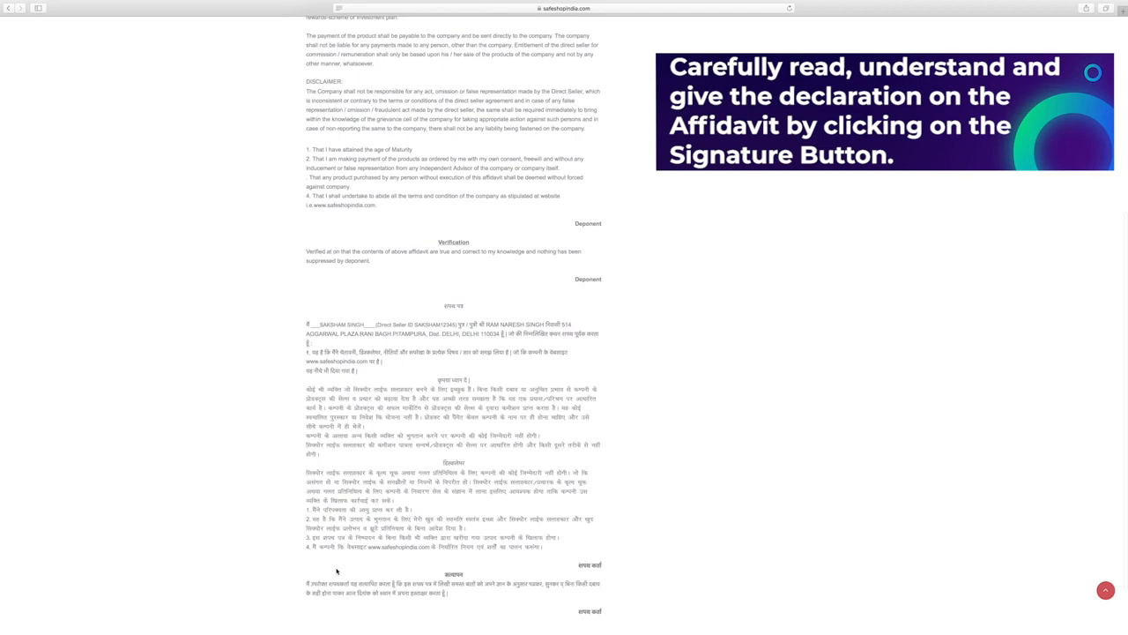
pyautogui.scroll(-3, 336, 572)
pyautogui.scroll(-2, 336, 571)
pyautogui.click(333, 576)
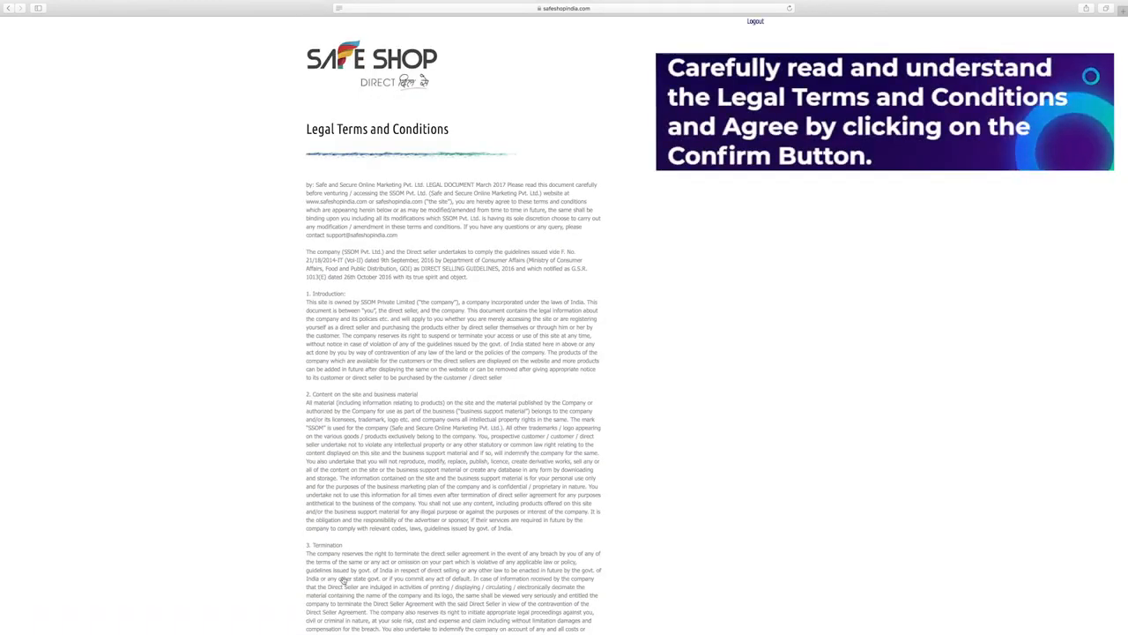
pyautogui.scroll(-5, 344, 580)
pyautogui.scroll(-5, 343, 580)
pyautogui.scroll(-5, 344, 580)
pyautogui.scroll(-4, 344, 580)
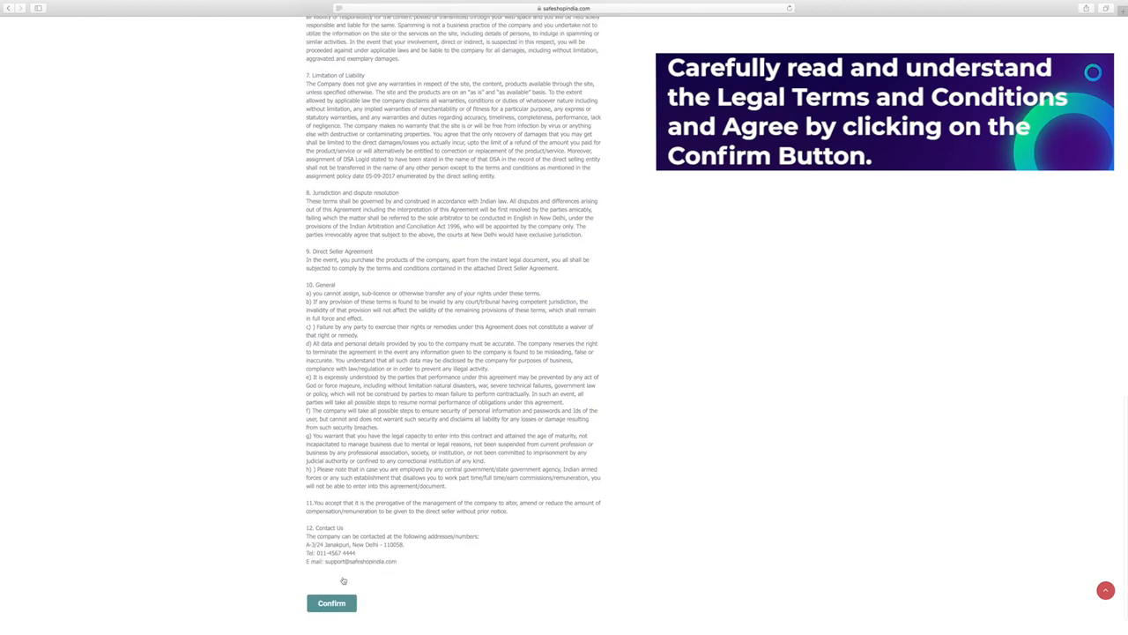
pyautogui.scroll(-2, 344, 580)
pyautogui.click(332, 565)
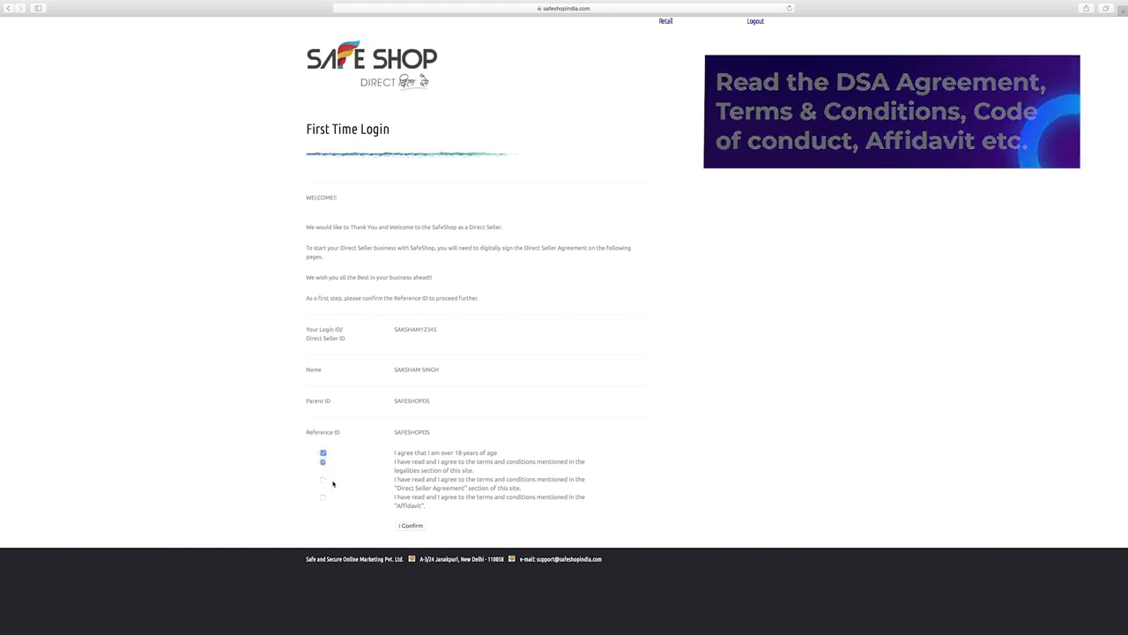
# Step: Tick the Direct Seller Agreement and Affidavit declaration checkboxes
pyautogui.click(324, 481)
pyautogui.click(322, 497)
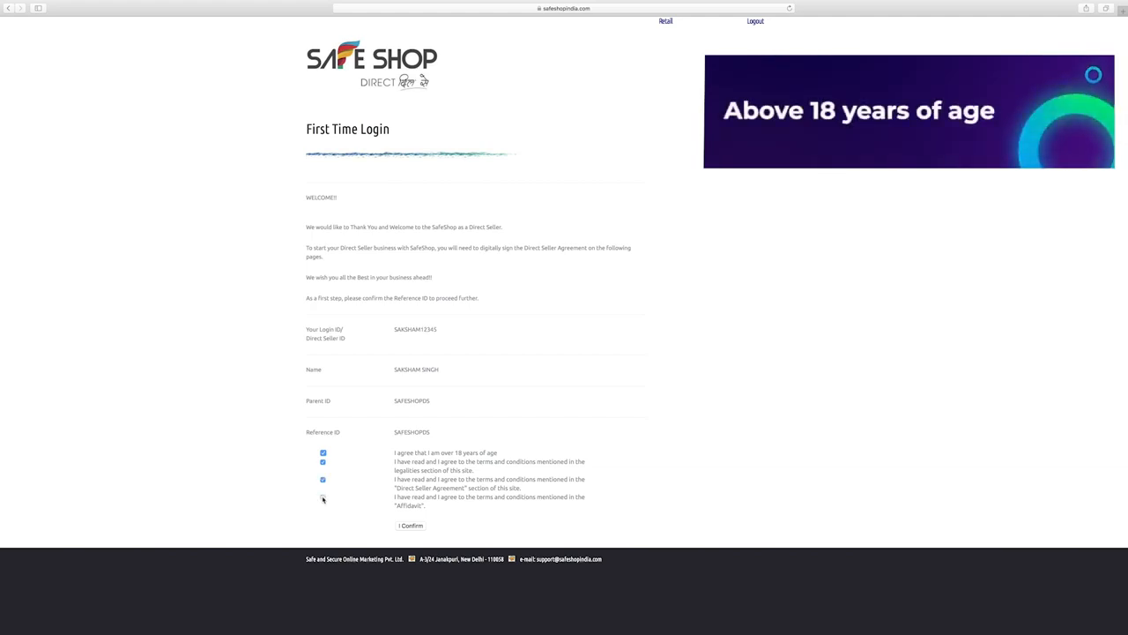
# Step: Confirm the four ticked first-time login agreements to proceed to the dashboard
pyautogui.click(411, 525)
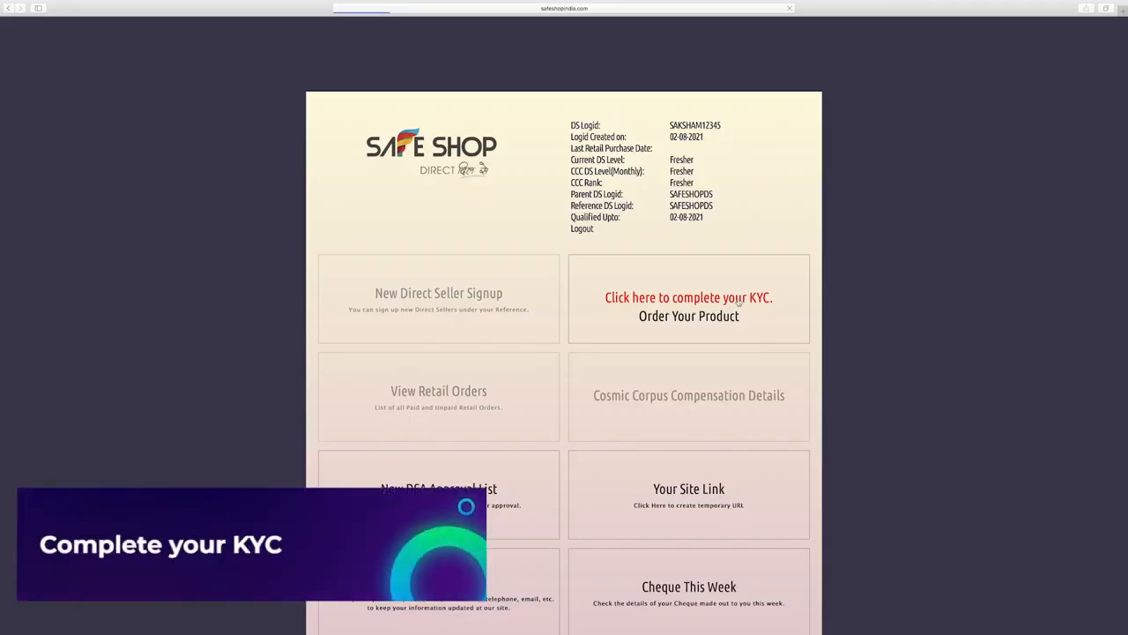
# Step: Submit KYC choosing Voter Card as the document type with its card number
pyautogui.click(739, 302)
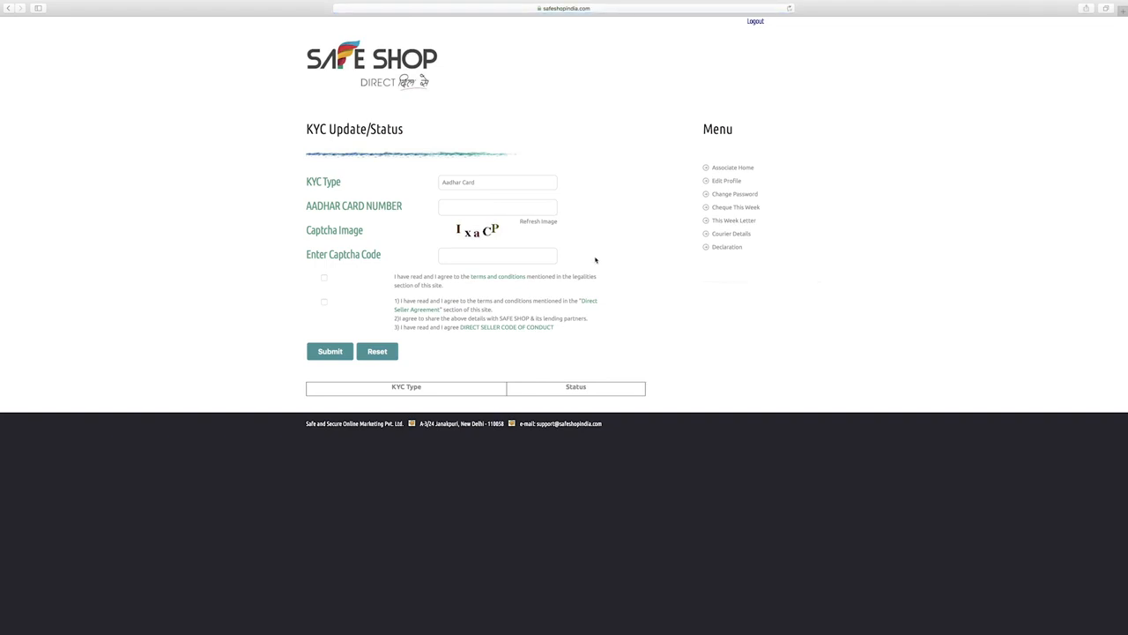
pyautogui.click(475, 183)
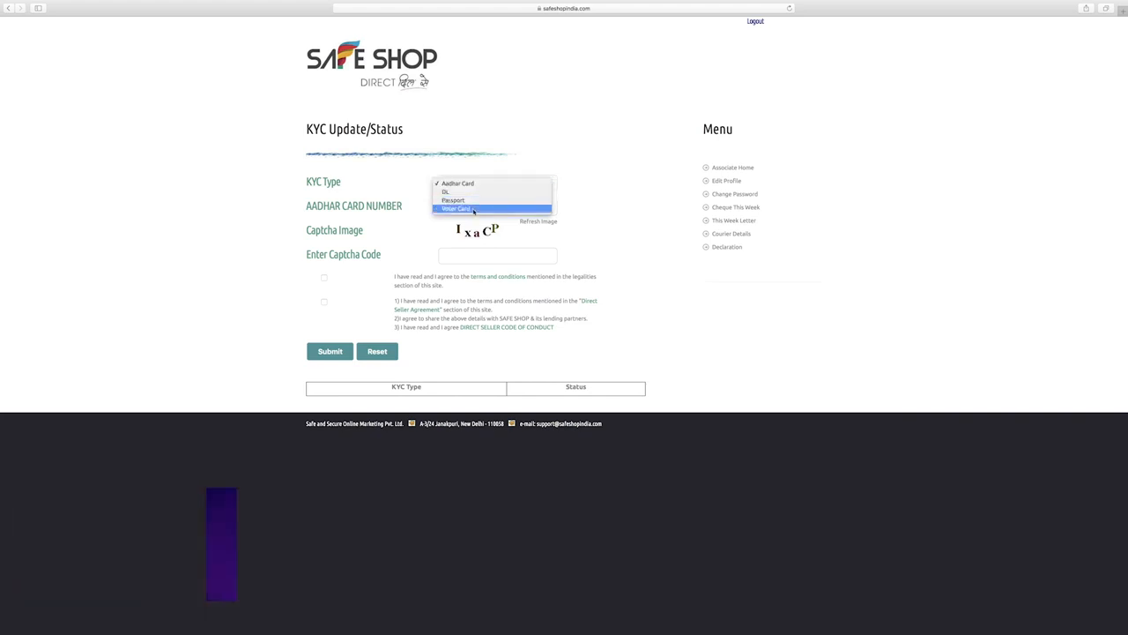
pyautogui.click(475, 209)
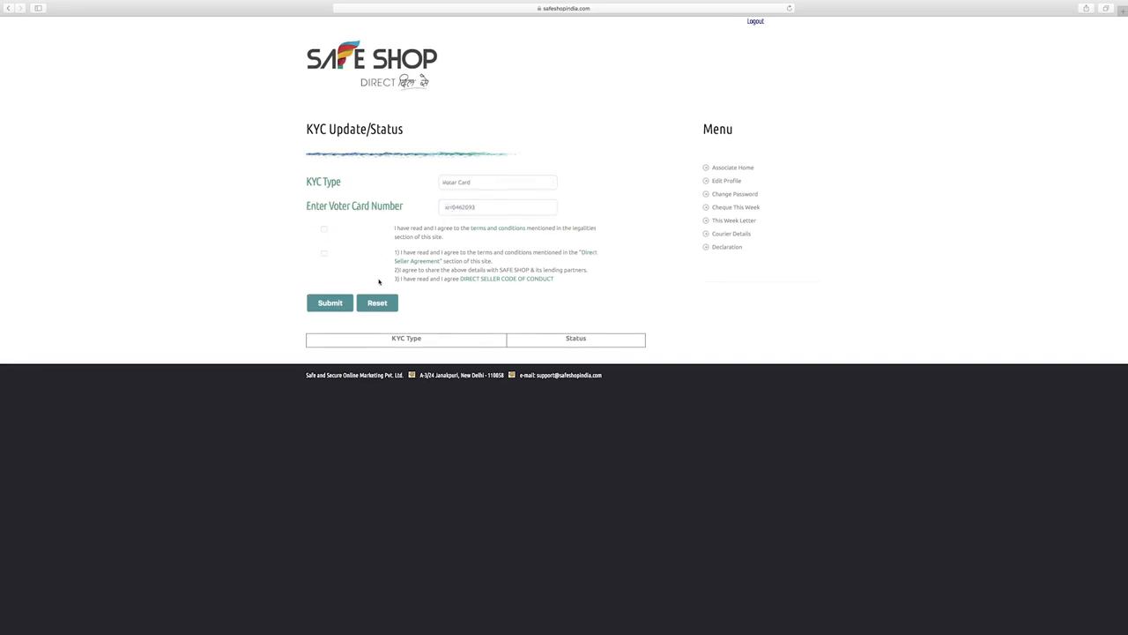
pyautogui.click(330, 302)
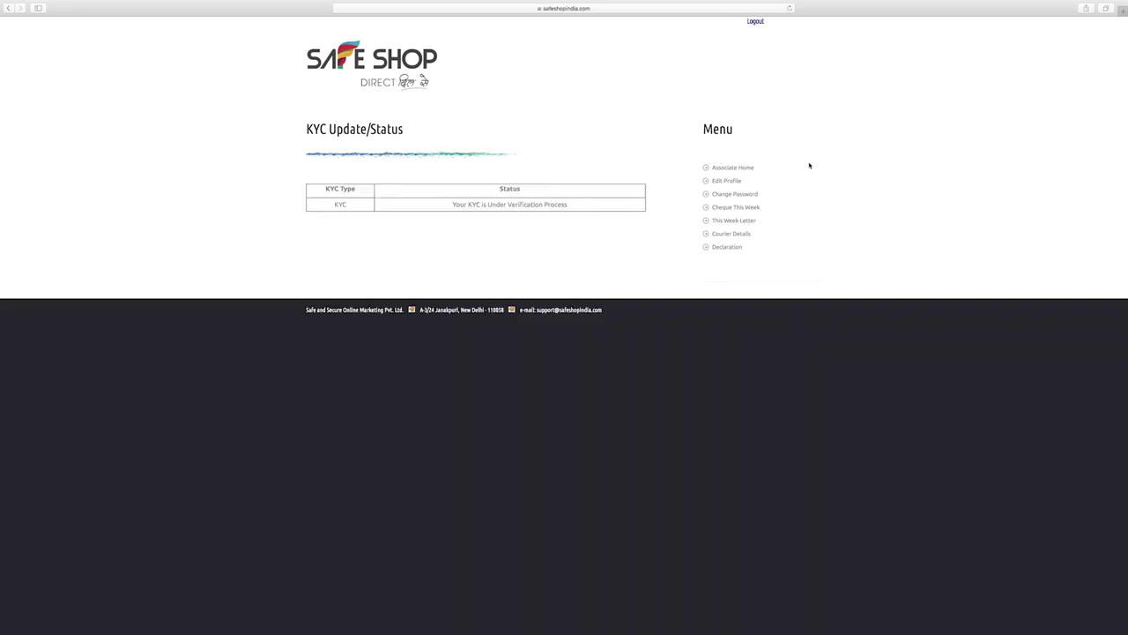
# Step: From Associate Home, enter the PAN number on the Update Your PAN CARD page and submit it
pyautogui.click(732, 167)
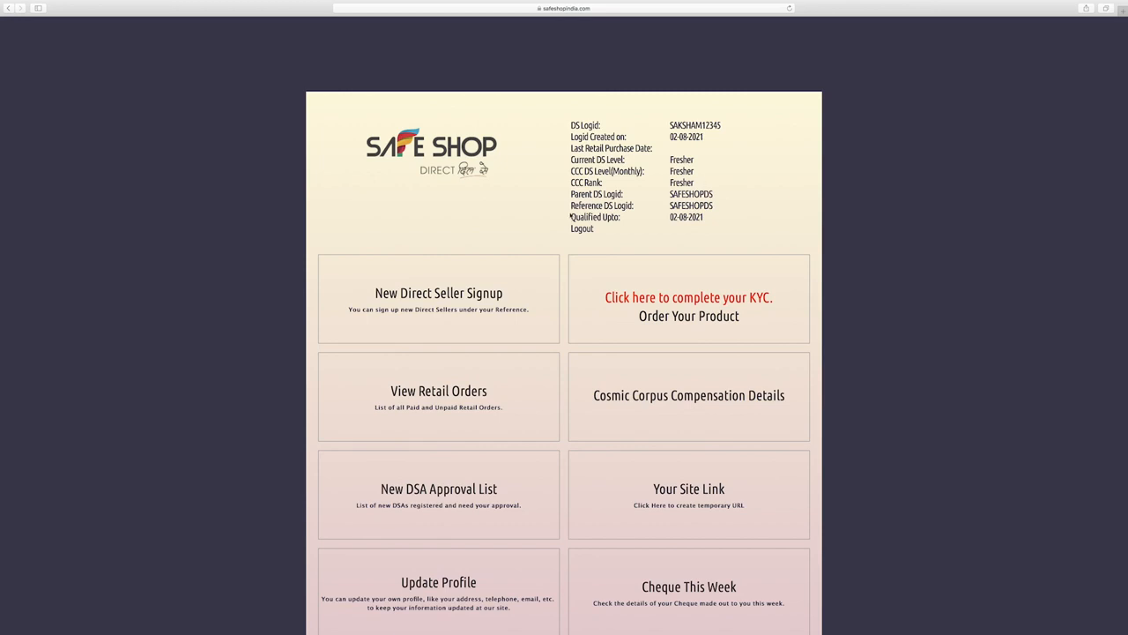
pyautogui.scroll(-3, 501, 213)
pyautogui.scroll(-5, 564, 318)
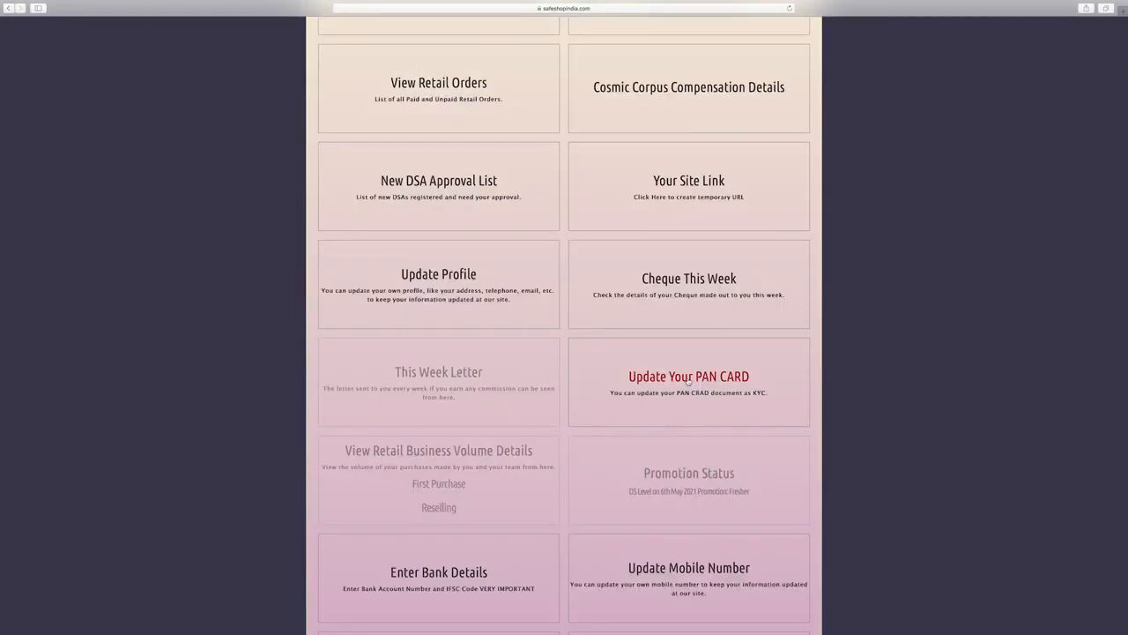
pyautogui.click(689, 376)
pyautogui.click(454, 183)
pyautogui.write('ALM')
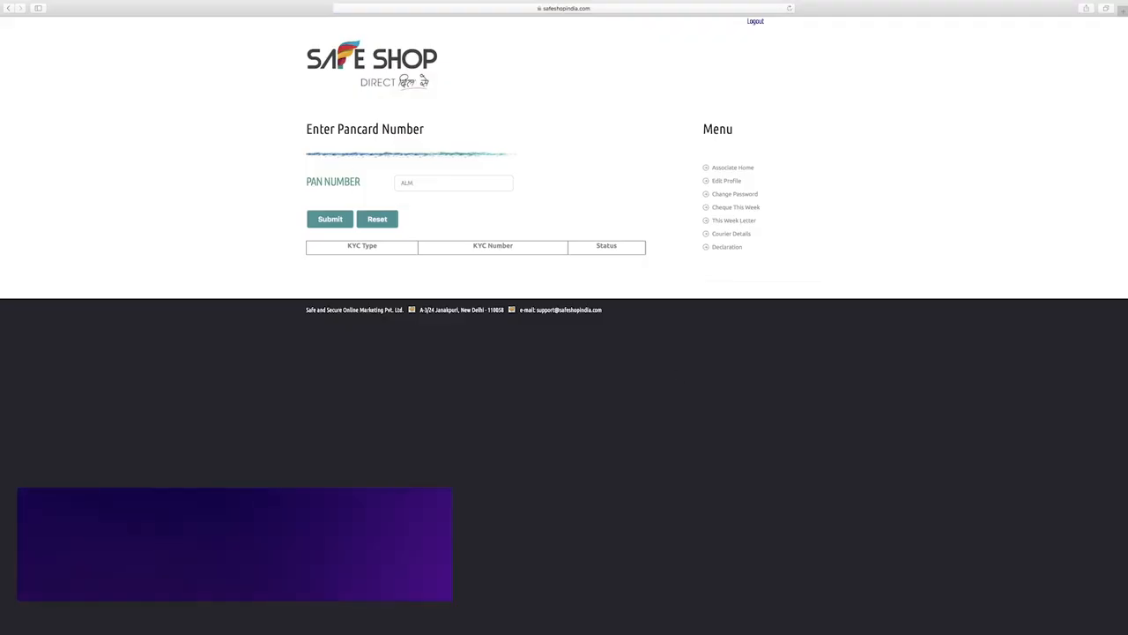
pyautogui.write('PS0554A')
pyautogui.click(330, 218)
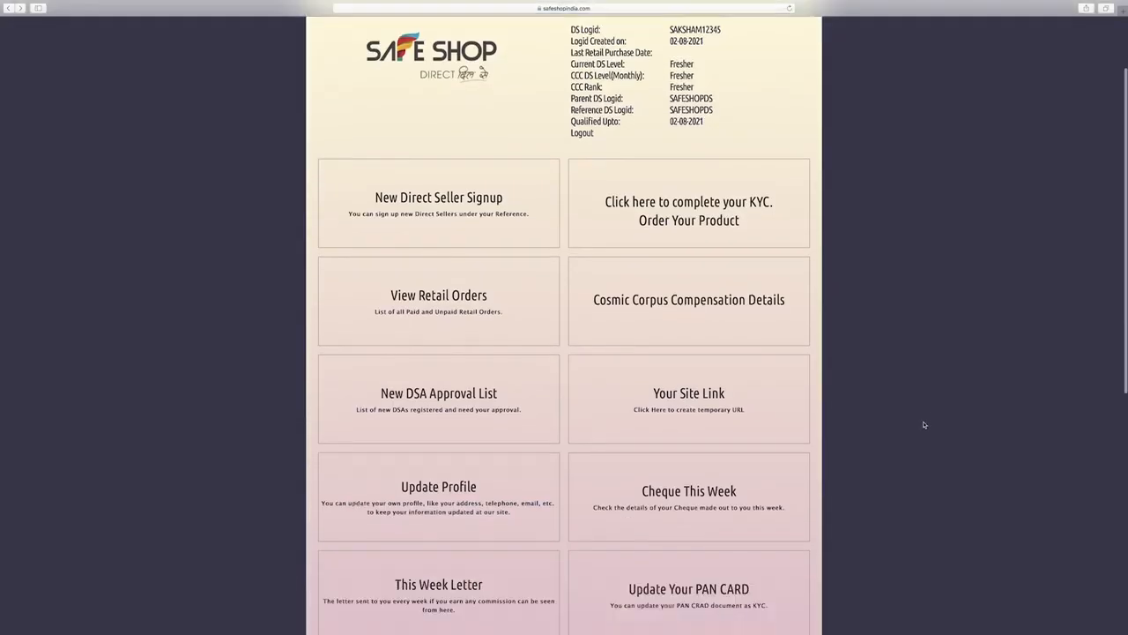
pyautogui.scroll(-5, 917, 399)
pyautogui.scroll(-5, 926, 415)
pyautogui.scroll(-4, 929, 425)
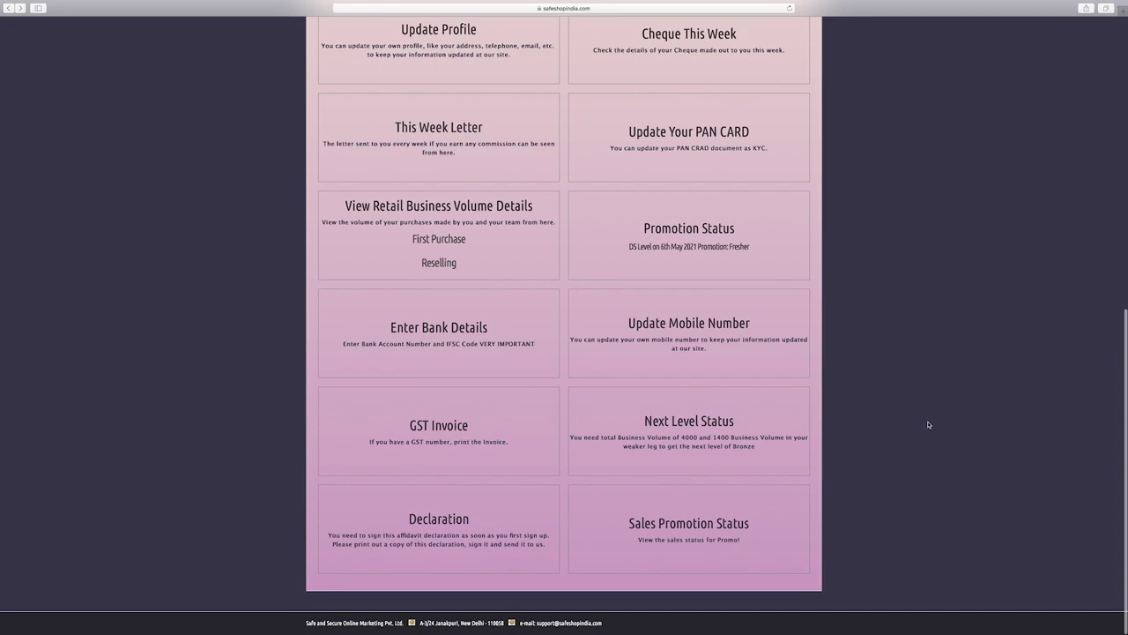
# Step: Bring up the Enter Bank Details form for name, IFSC code and account number
pyautogui.click(444, 333)
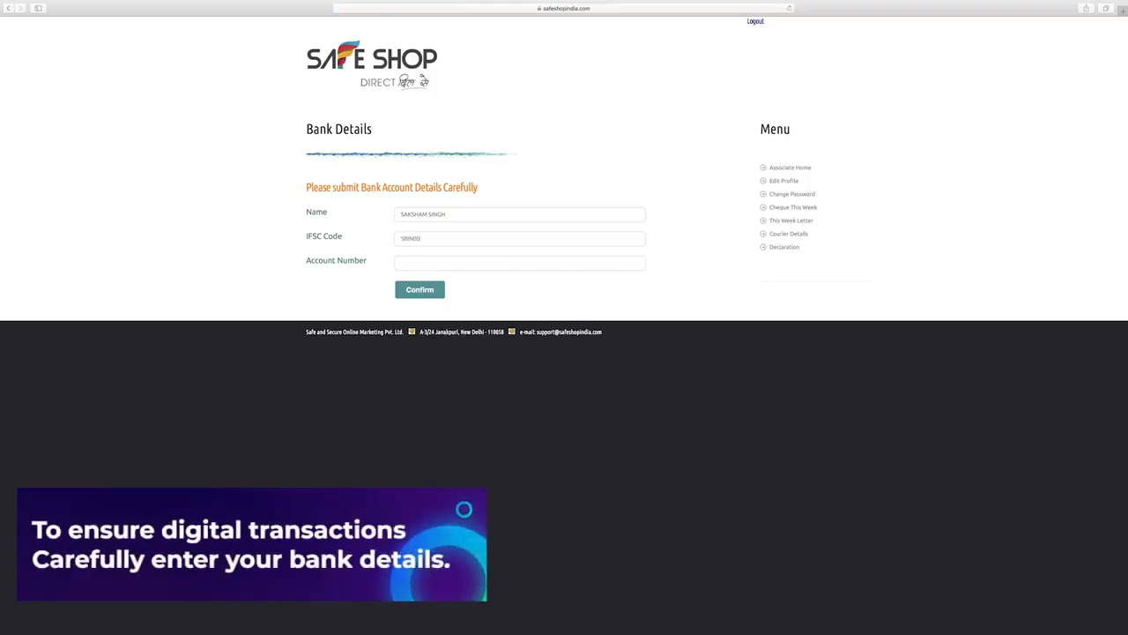
# Step: Confirm the bank details, then start Become DS Directly registration from the footer
pyautogui.click(420, 290)
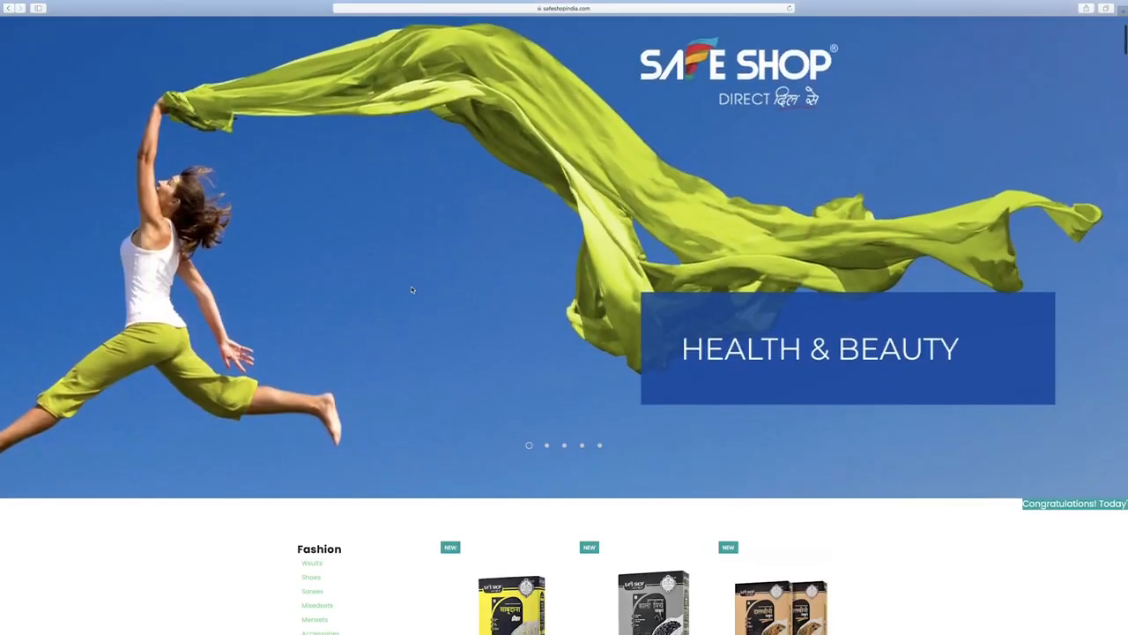
pyautogui.scroll(-4, 416, 293)
pyautogui.scroll(-4, 416, 293)
pyautogui.scroll(-4, 416, 293)
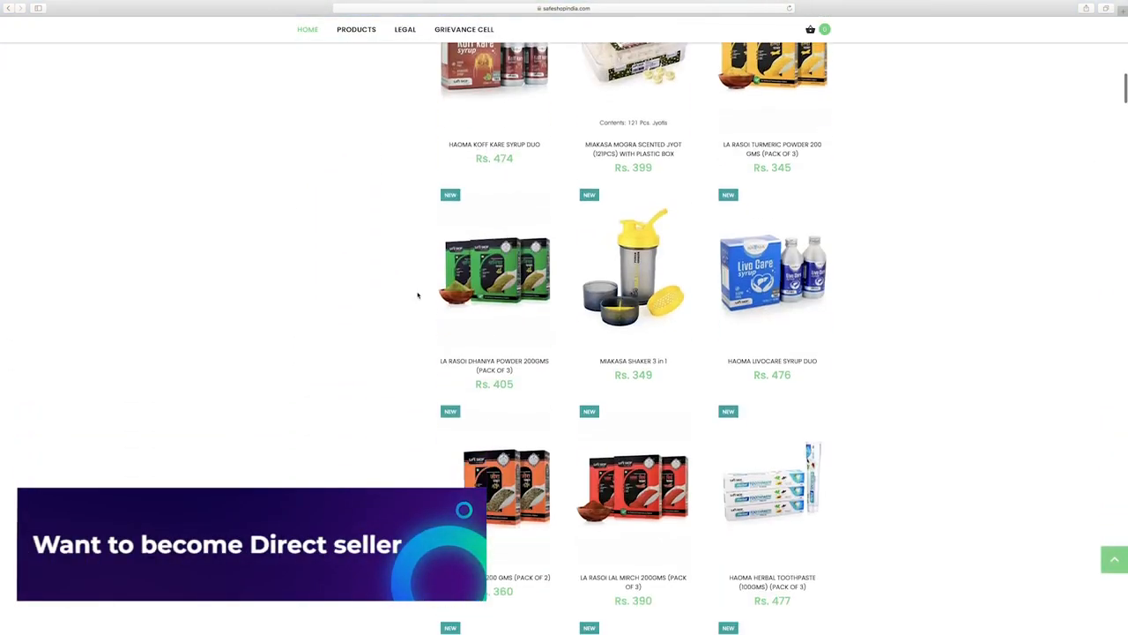
pyautogui.scroll(-4, 416, 293)
pyautogui.scroll(-4, 418, 294)
pyautogui.scroll(-4, 418, 295)
pyautogui.scroll(-4, 418, 295)
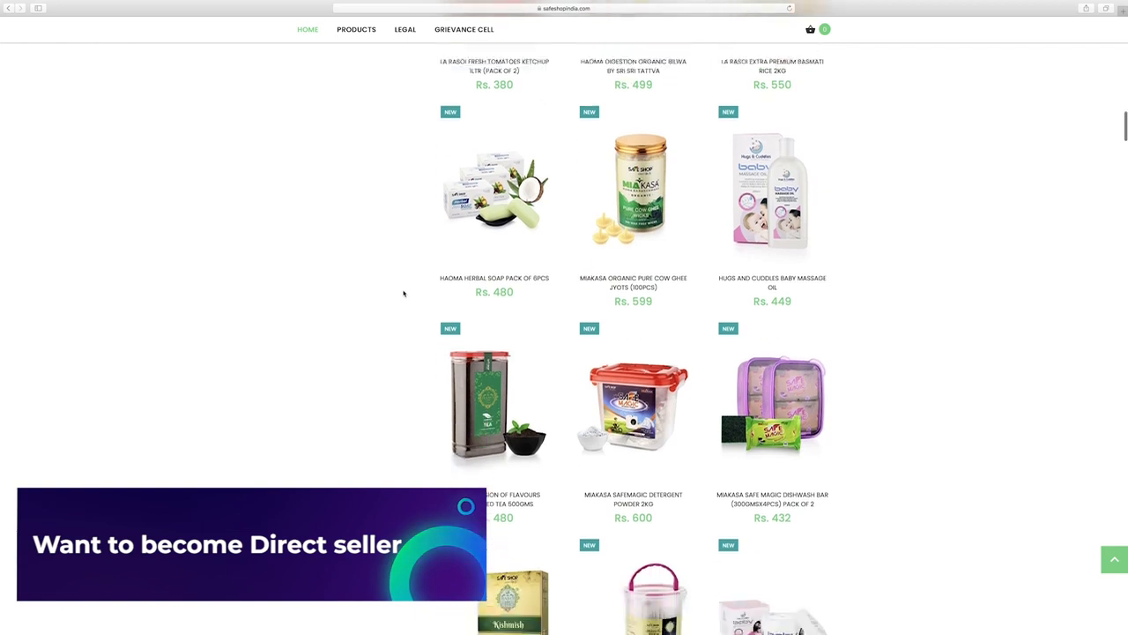
pyautogui.scroll(-4, 405, 293)
pyautogui.scroll(-5, 404, 292)
pyautogui.scroll(-5, 404, 292)
pyautogui.scroll(-5, 405, 292)
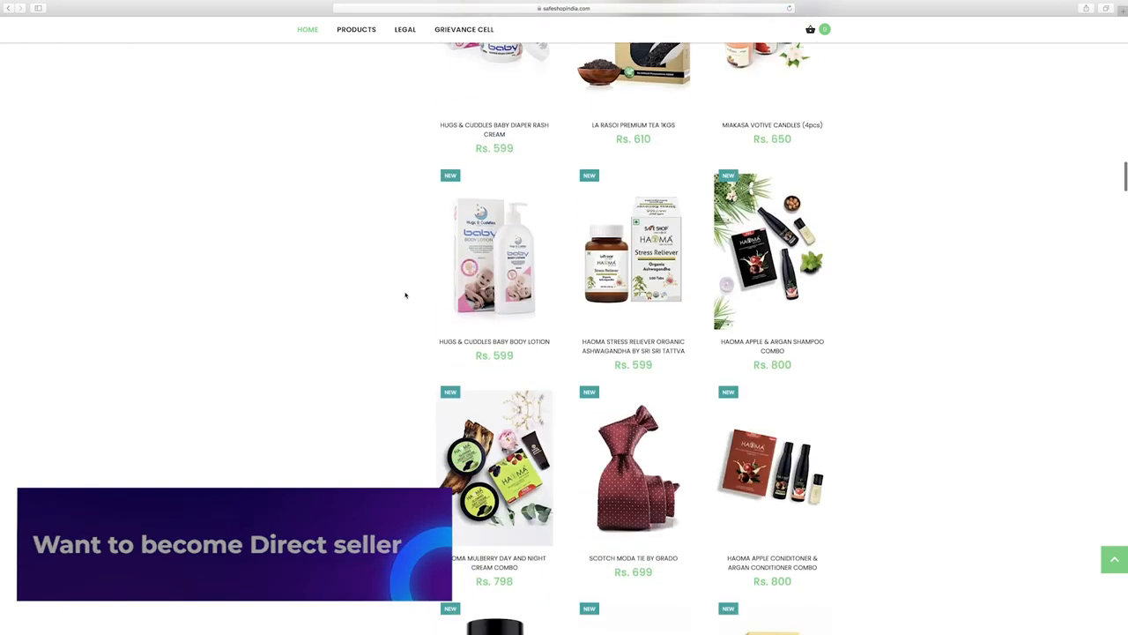
pyautogui.scroll(-5, 407, 297)
pyautogui.scroll(-8, 408, 298)
pyautogui.scroll(-2, 408, 297)
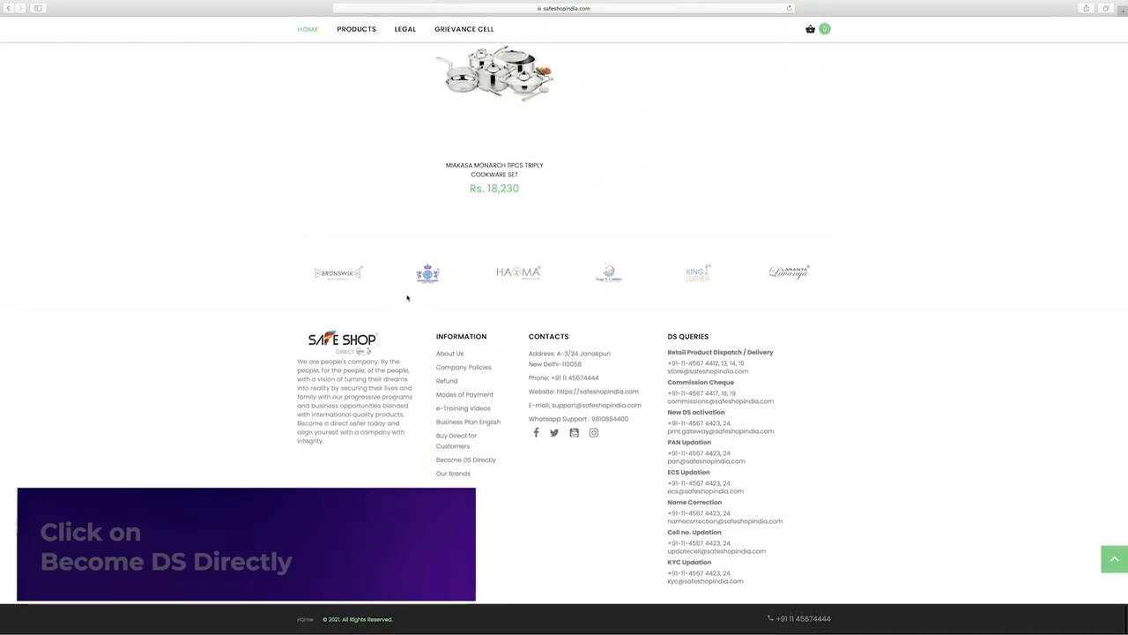
pyautogui.click(472, 462)
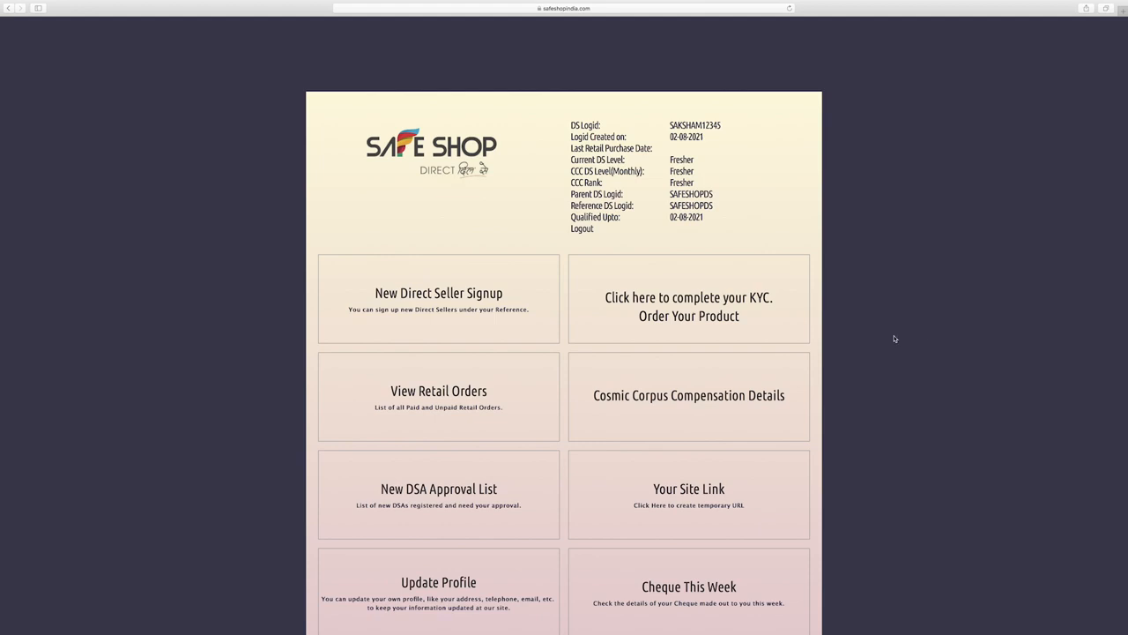
# Step: From Order Your Product, add LA RASOI SABUDANA 500GMS to the cart
pyautogui.click(699, 317)
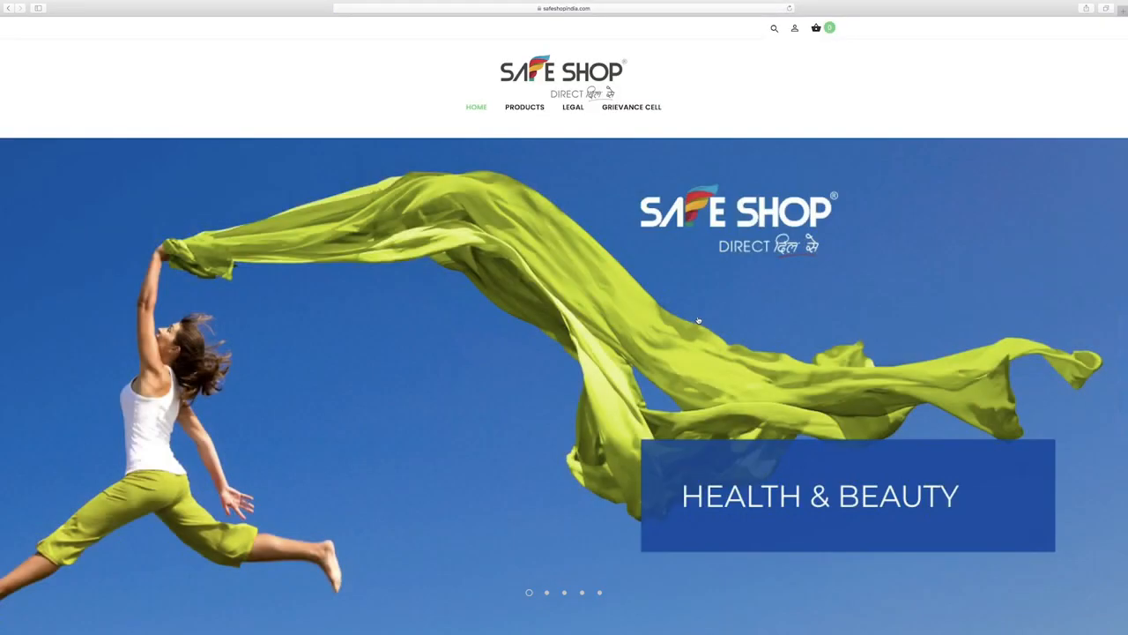
pyautogui.scroll(-8, 633, 328)
pyautogui.scroll(-3, 633, 328)
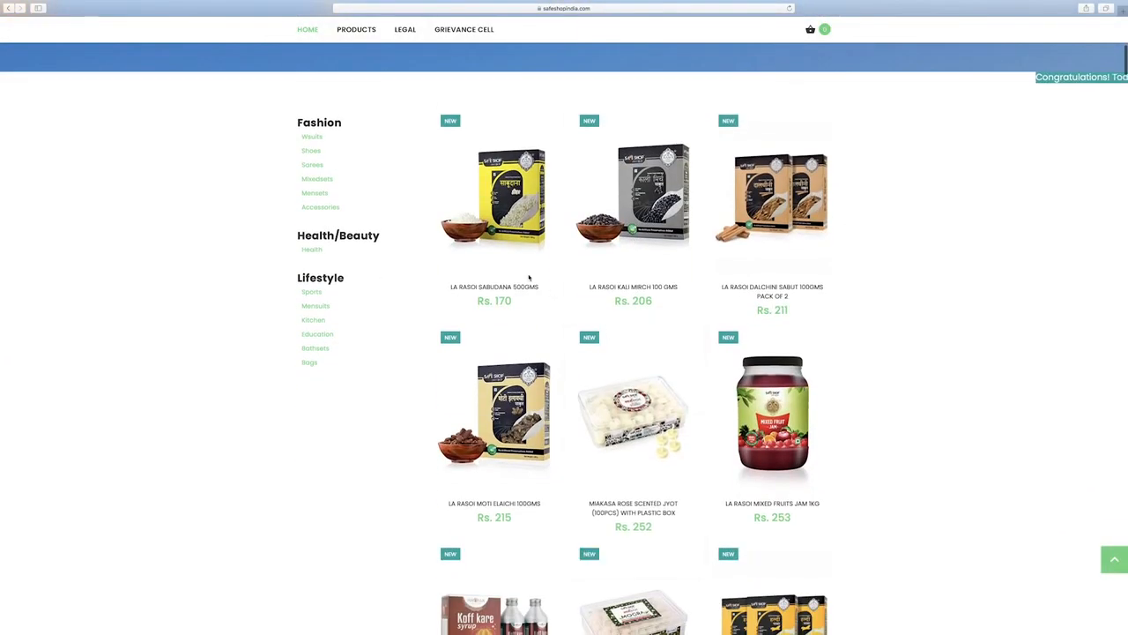
pyautogui.click(504, 327)
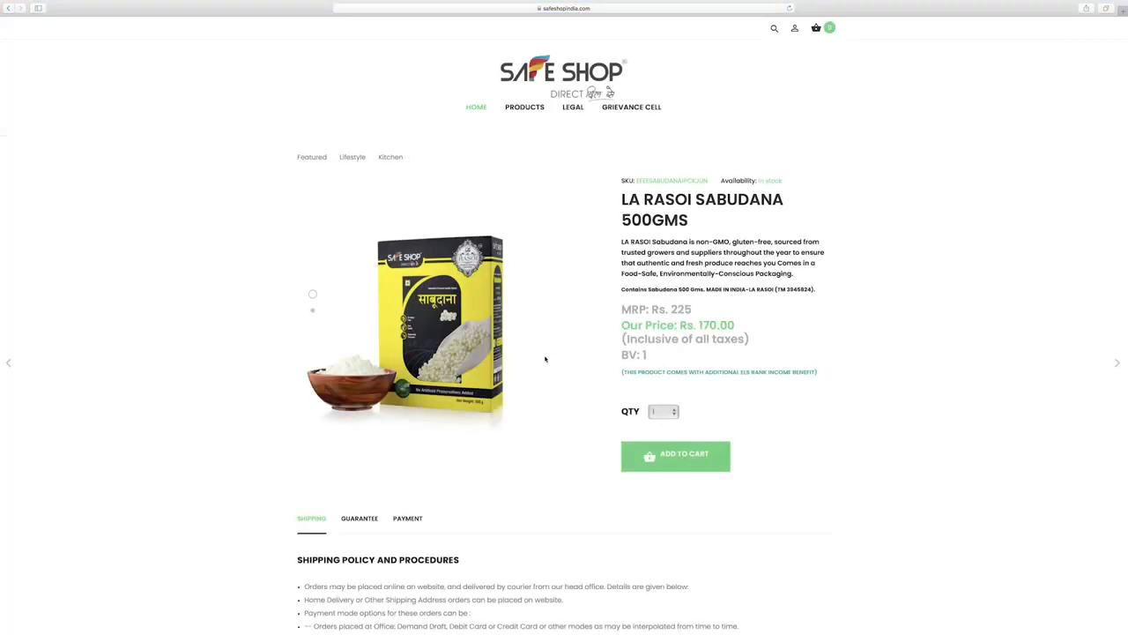
pyautogui.click(705, 462)
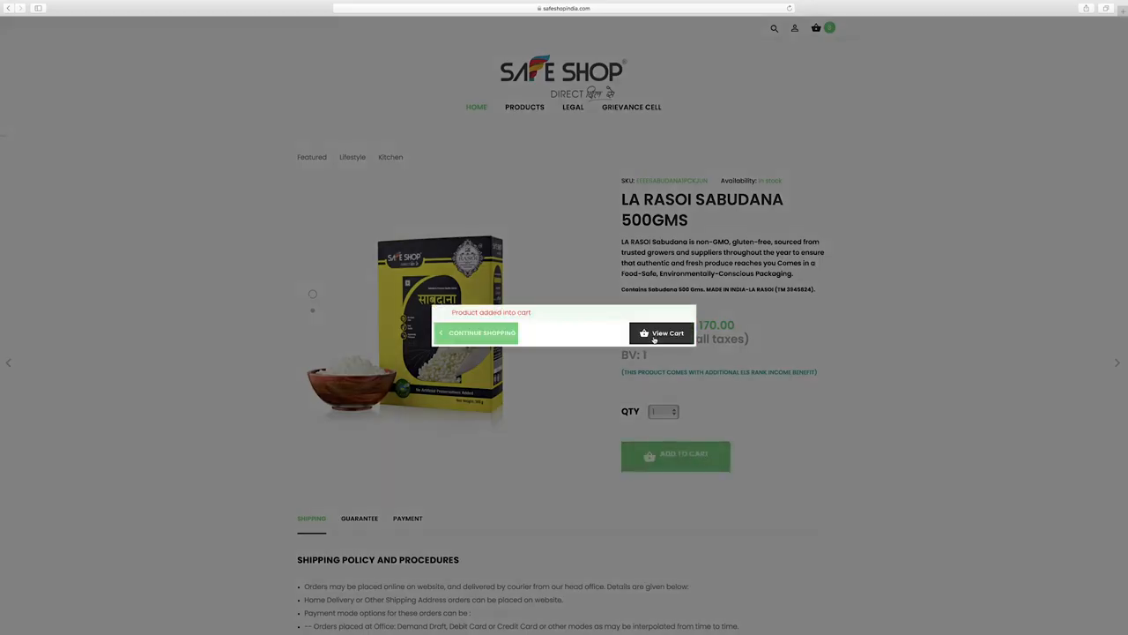
# Step: Review the cart and confirm the order, bringing up the OTP notice
pyautogui.click(655, 339)
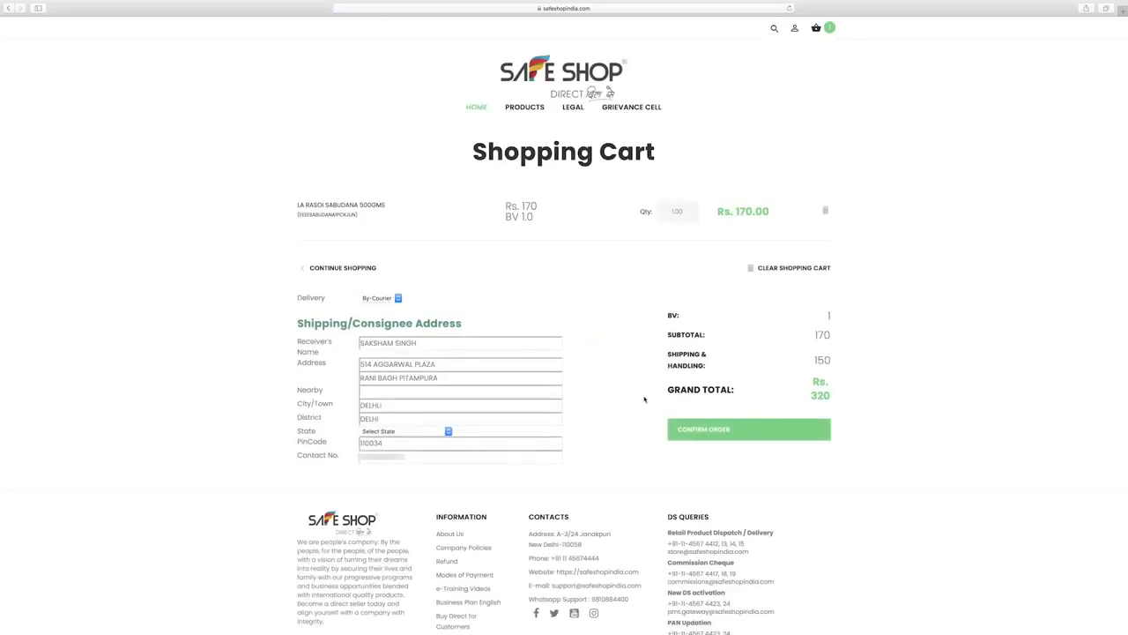
pyautogui.click(749, 429)
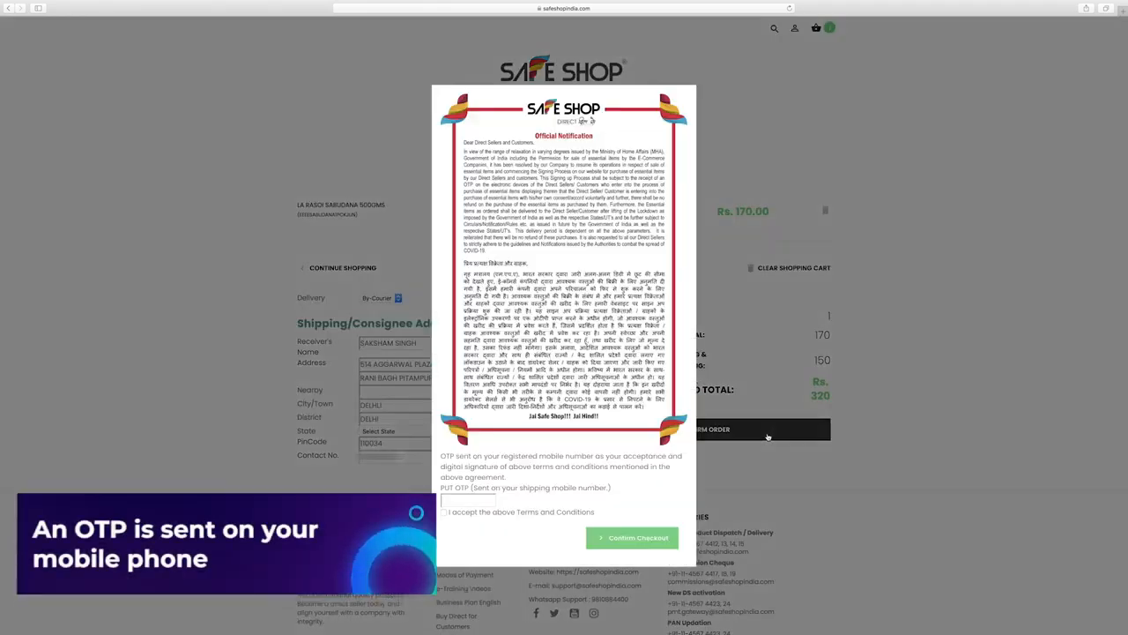
# Step: Confirm checkout and choose Credit Card on BillDesk, entering card number and June 2023 expiry
pyautogui.click(632, 538)
pyautogui.click(394, 121)
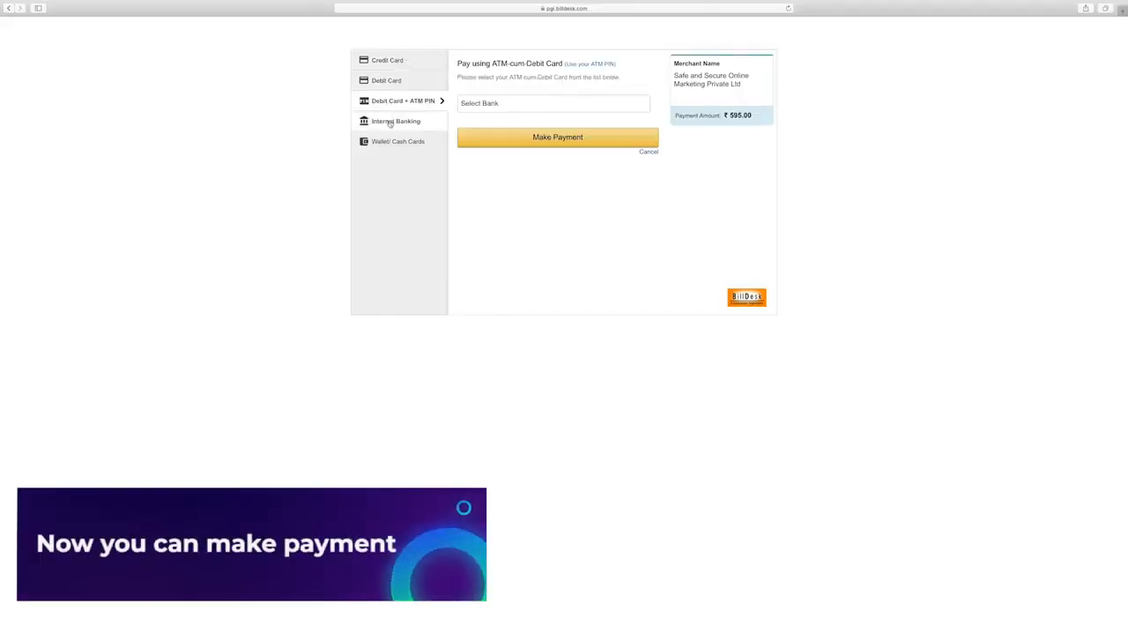
pyautogui.click(398, 141)
pyautogui.click(388, 60)
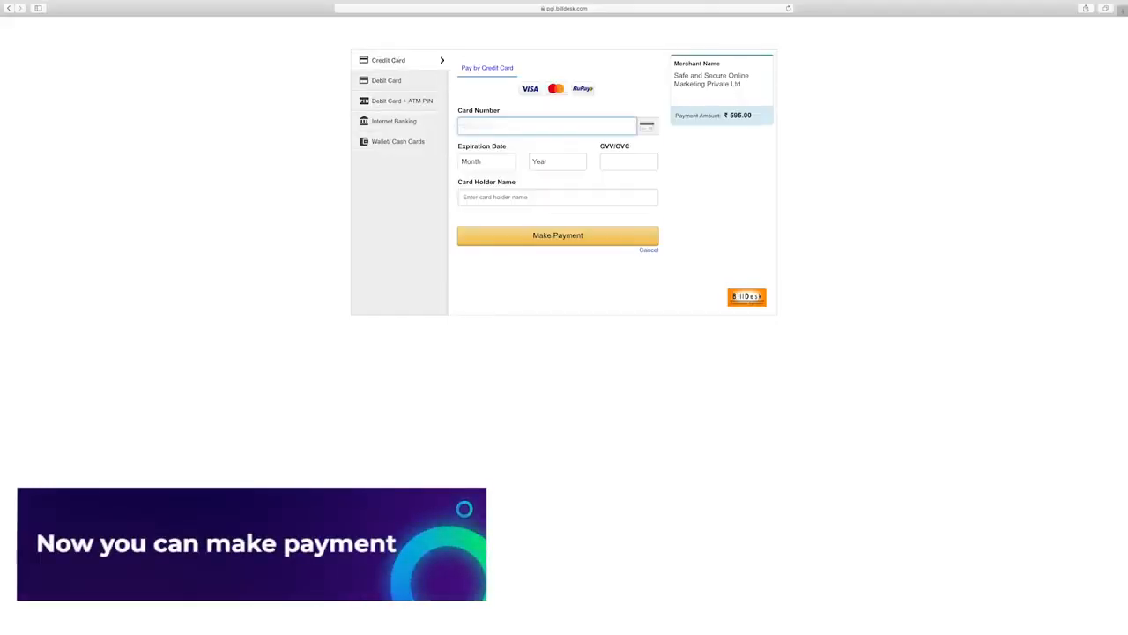
pyautogui.write('06 (Jun')
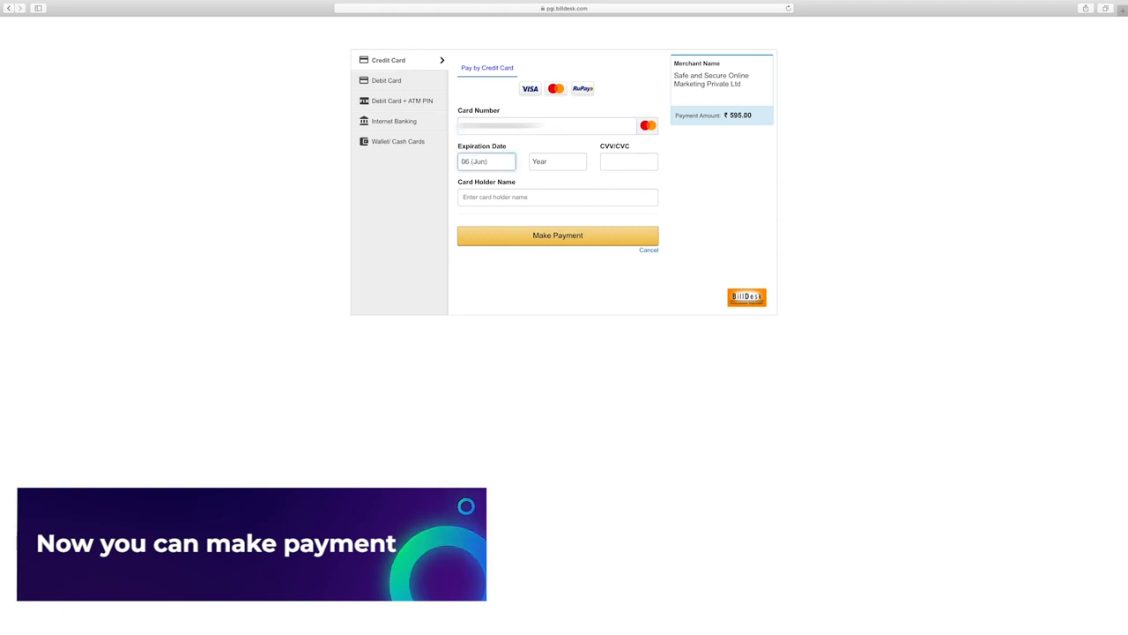
pyautogui.press('Tab')
pyautogui.write('2021')
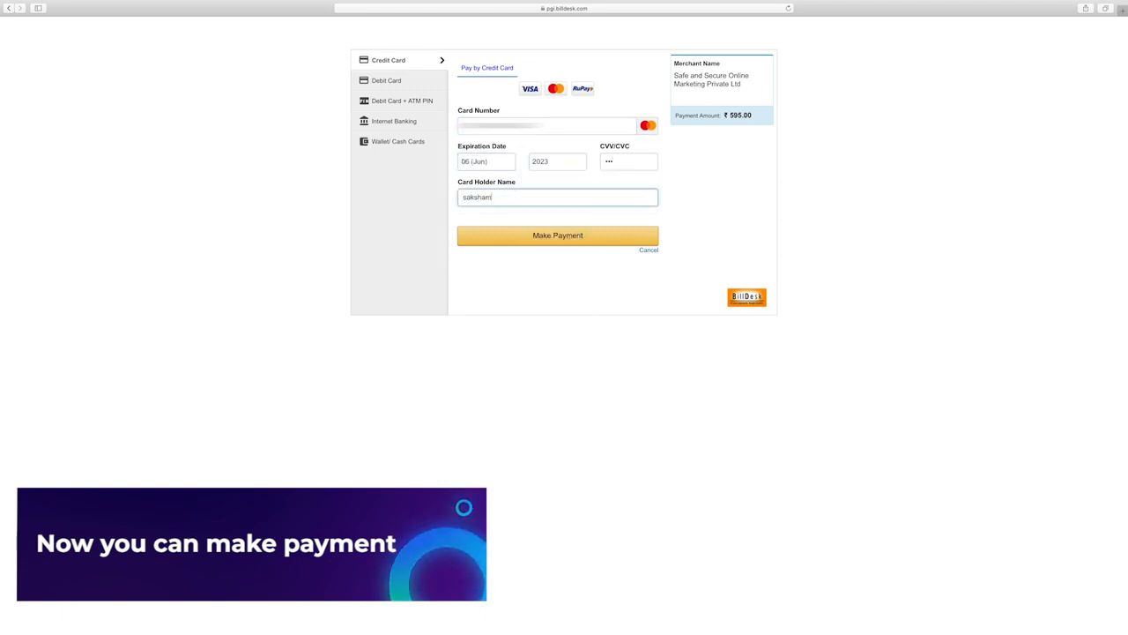